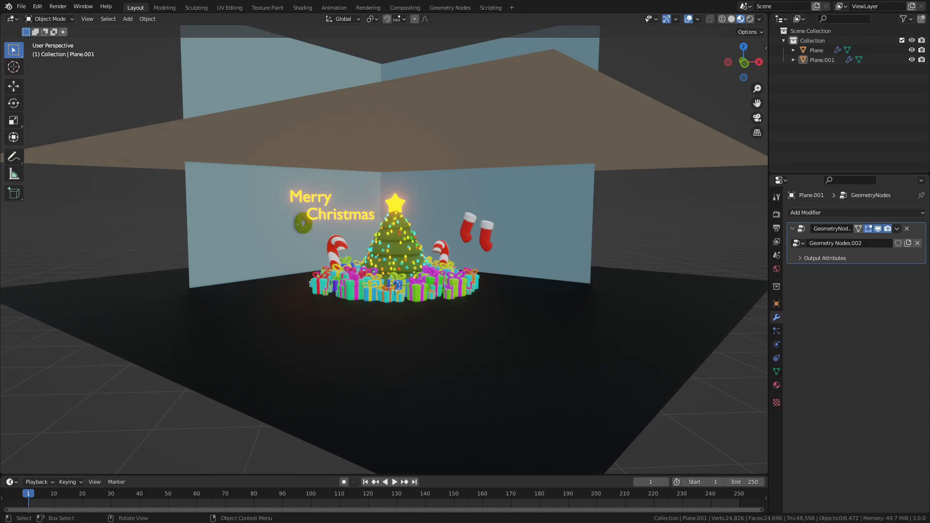
- Add a camera at the origin with its rotation cleared, then tilt it 90° on X
key("ctrl+s")
middle_click_drag(324, 305, 362, 262)
key("shift+a")
left_click(330, 407)
middle_click_drag(339, 397, 446, 314)
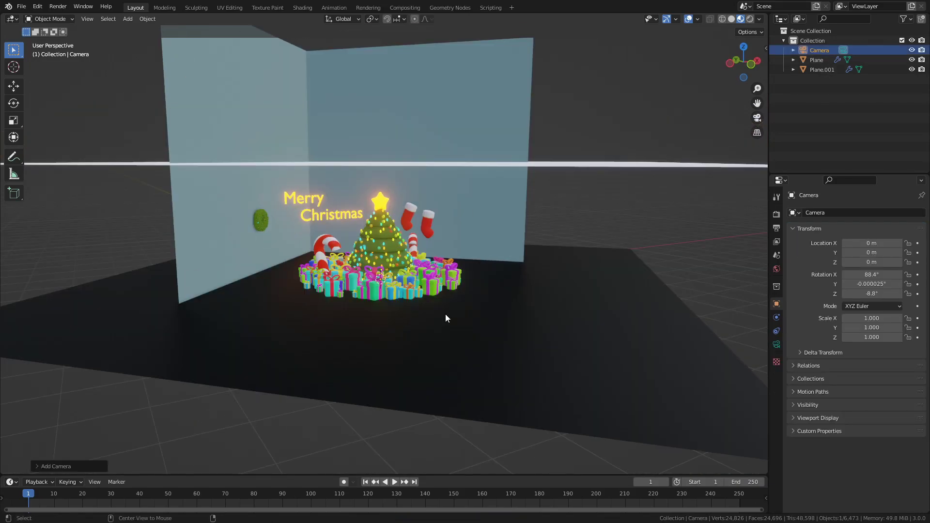
key("alt+r")
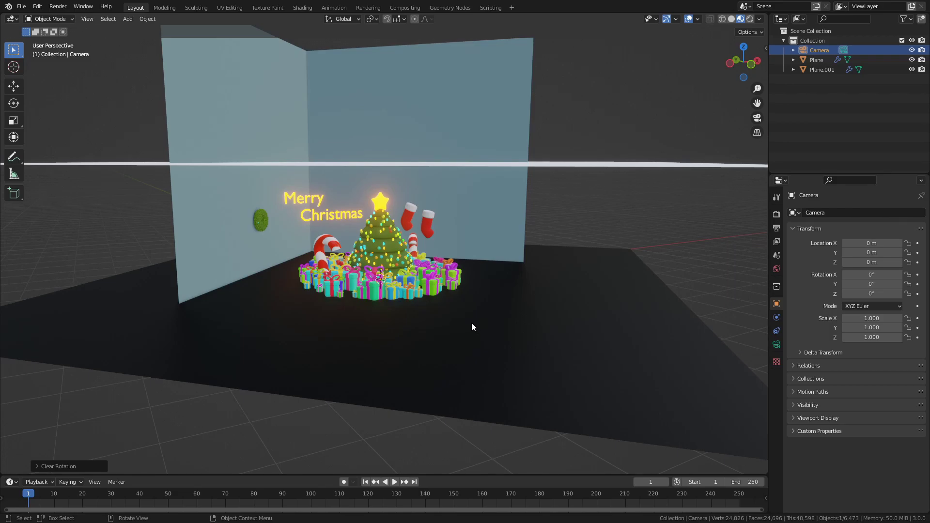
type("rx90")
key("Return")
- Check the camera's placement in X-ray, then view the scene through the camera
key("shift+z")
mouse_move(325, 318)
middle_mouse_down()
mouse_move(444, 315)
mouse_move(488, 322)
mouse_move(414, 320)
mouse_move(519, 333)
mouse_move(455, 322)
middle_mouse_up()
key("shift+z")
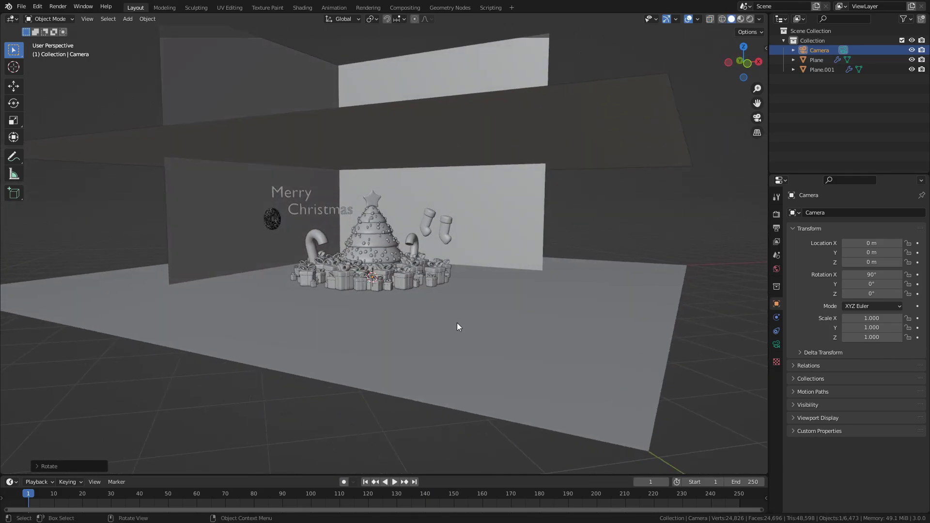
key("KP_0")
- Move the camera back to Y −7.78 m and raise it to Z 0.245 m
key("g")
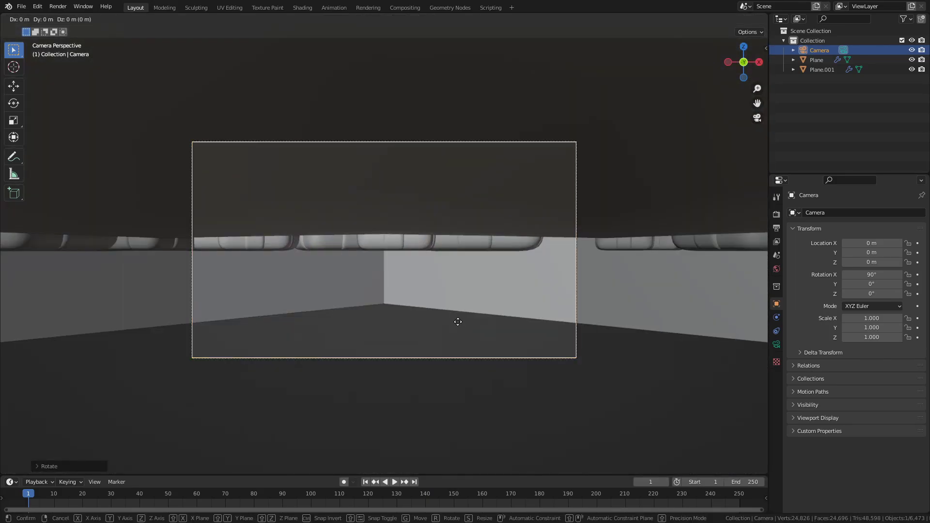
key("y")
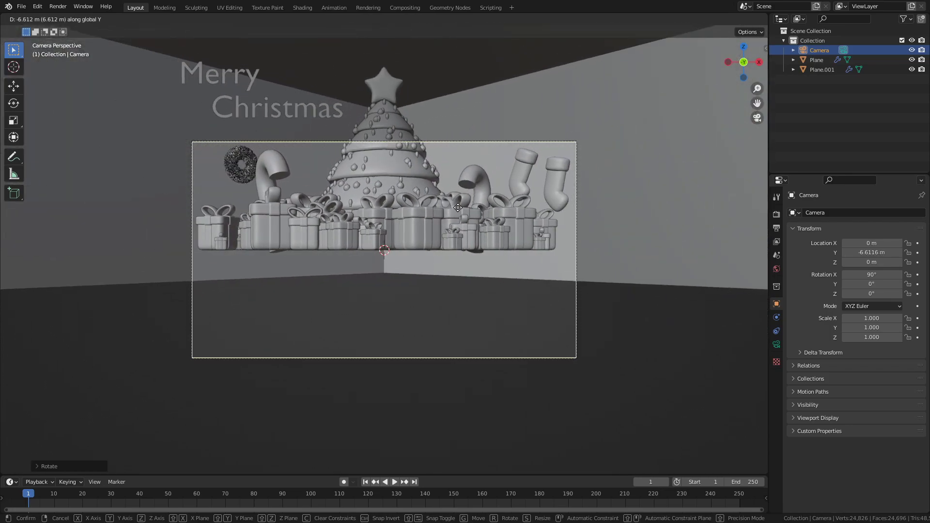
left_click(442, 130)
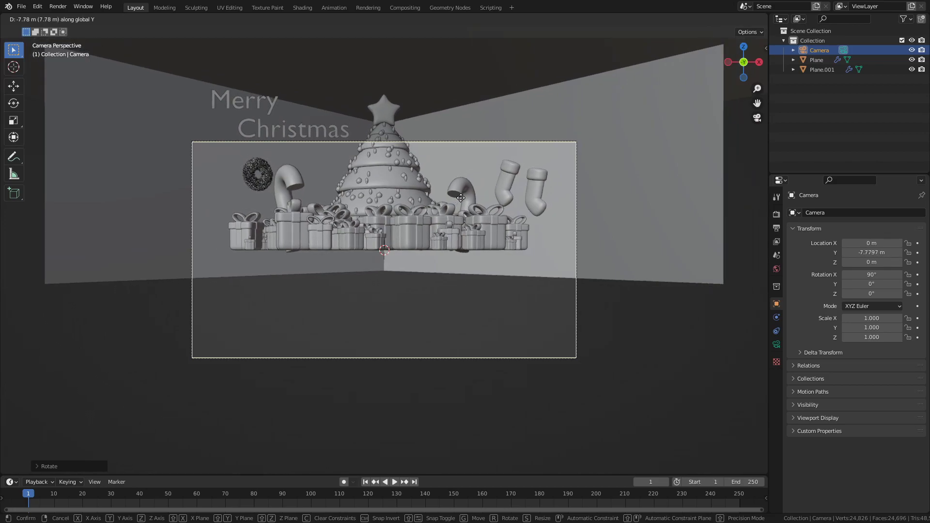
key("g")
key("z")
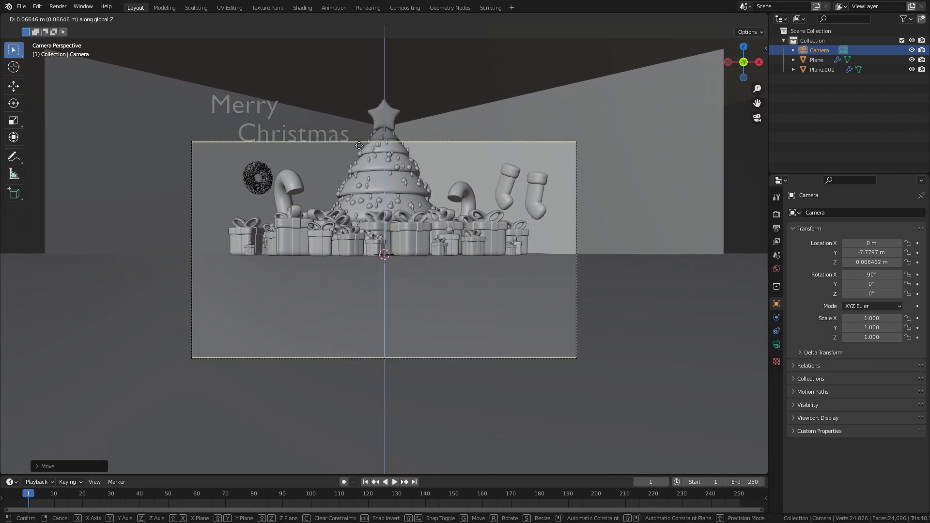
left_click(373, 430)
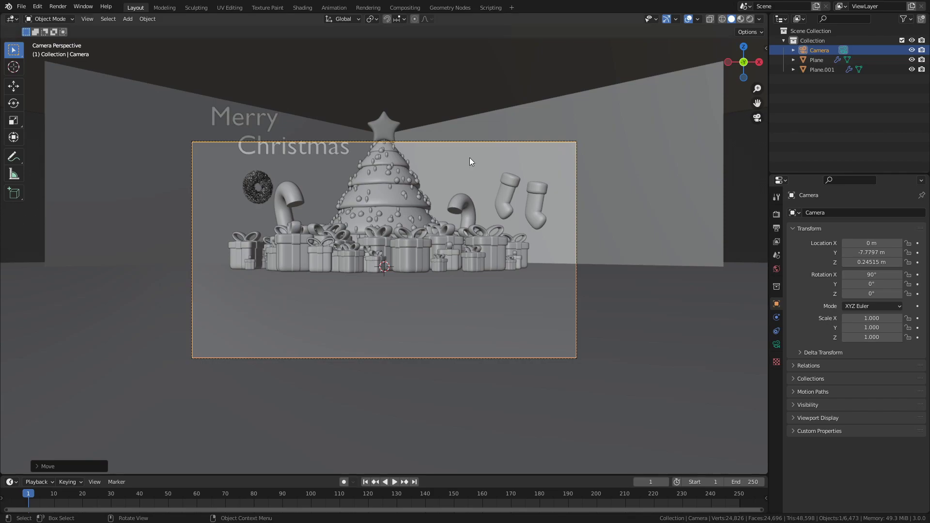
- Tilt the camera to 96.7° on X and save the file
key("r")
key("x")
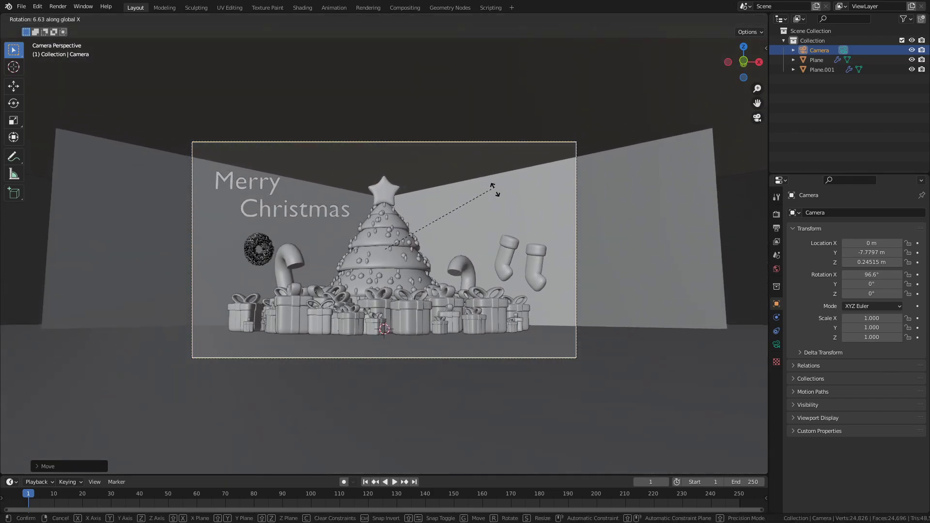
left_click(487, 225)
key("ctrl+s")
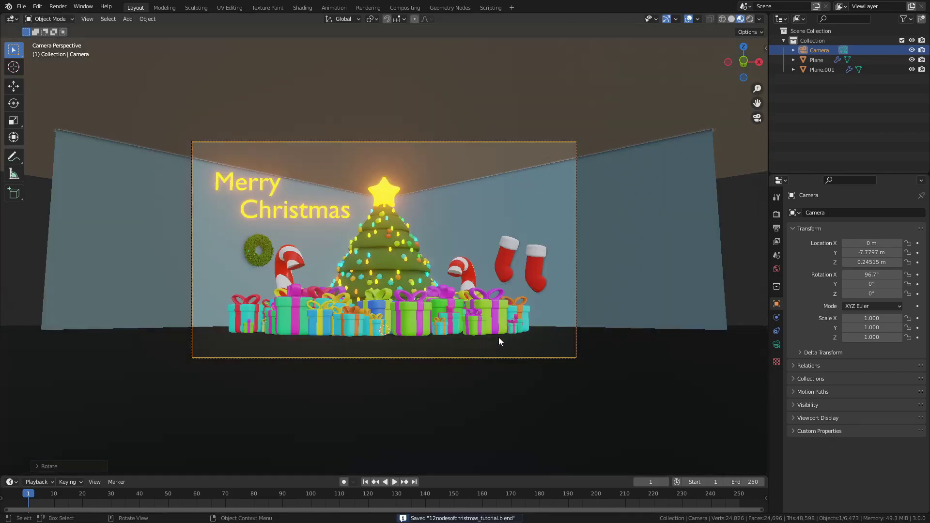
- Switch to Material Preview and set the render engine to Cycles with GPU Compute
key("z")
left_click(493, 281)
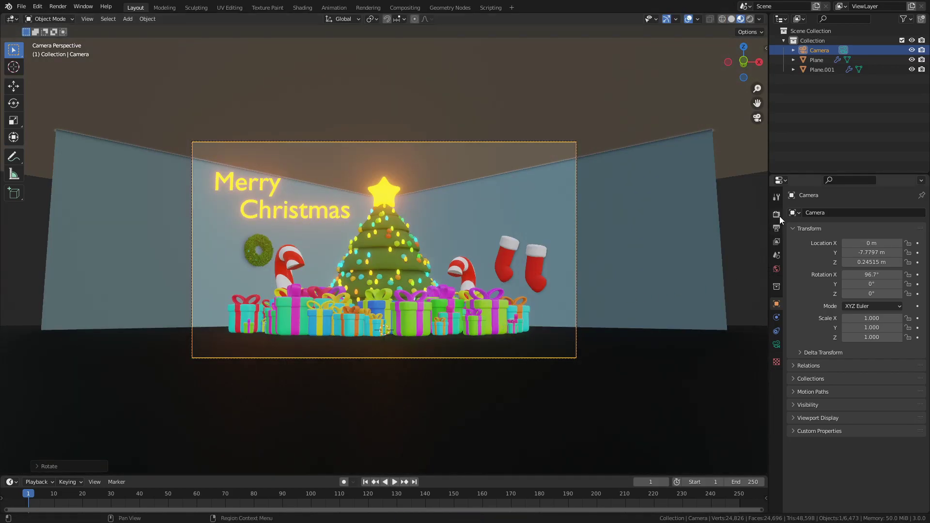
left_click(780, 216)
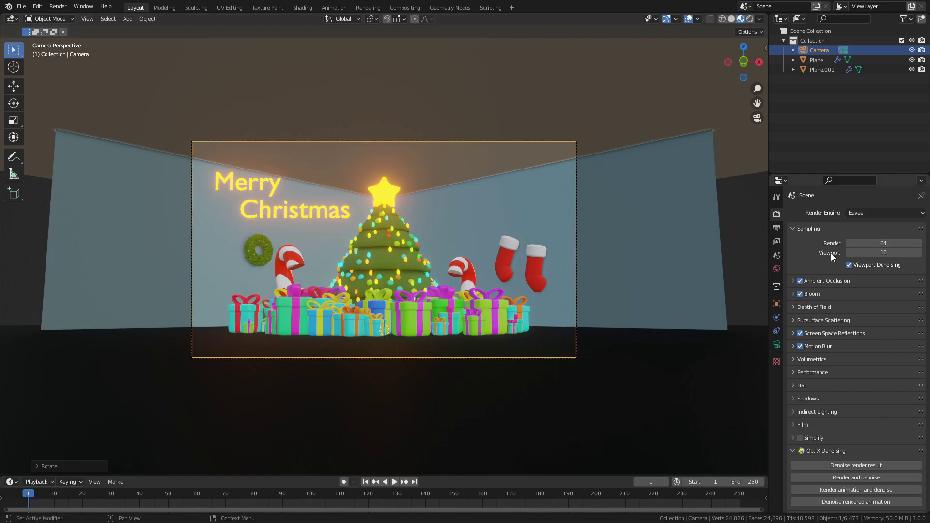
left_click(885, 213)
left_click(874, 245)
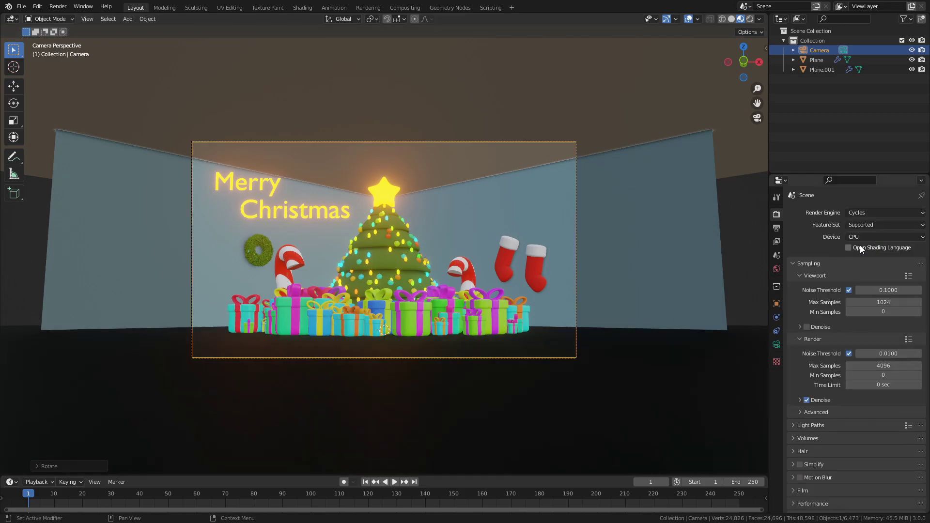
left_click(879, 237)
left_click(872, 260)
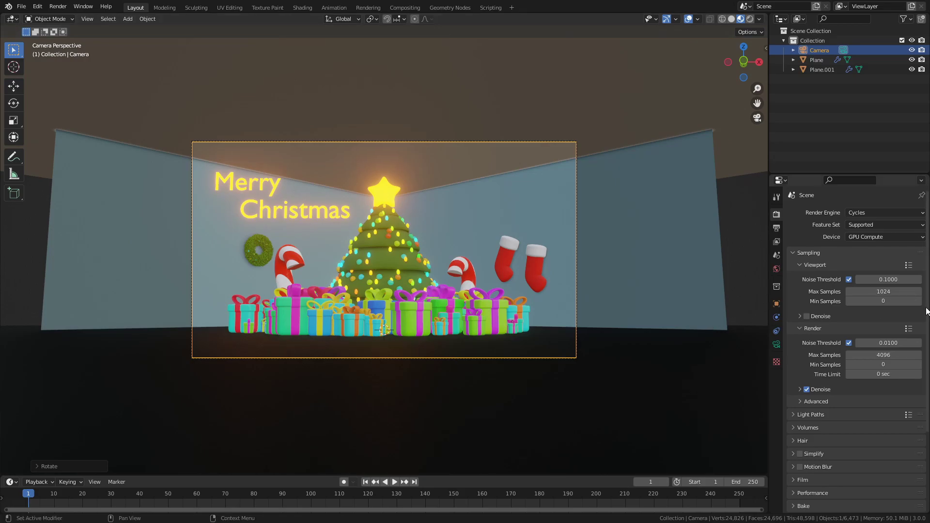
- Cap viewport samples at 32, enable Render Region, and preview in Rendered shading
left_click(883, 291)
type("32")
key("Return")
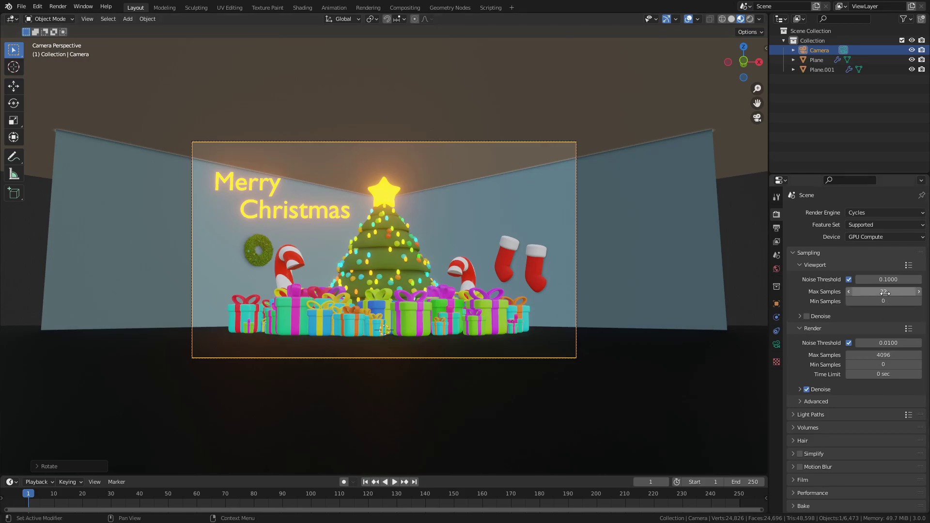
left_click(775, 228)
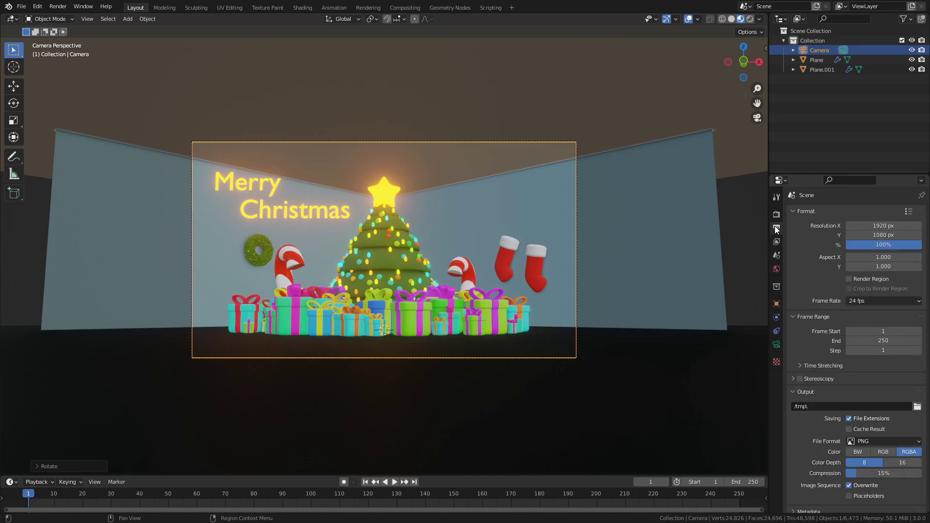
left_click(856, 278)
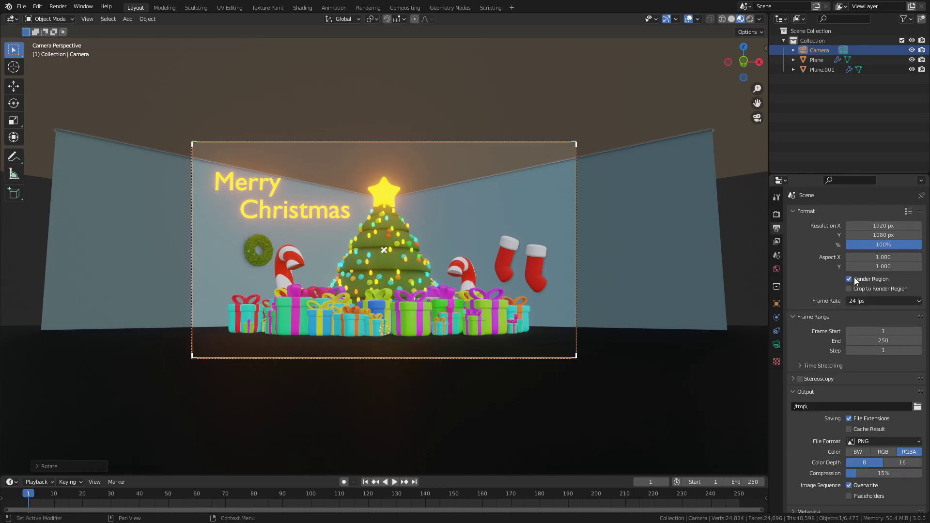
left_click(749, 18)
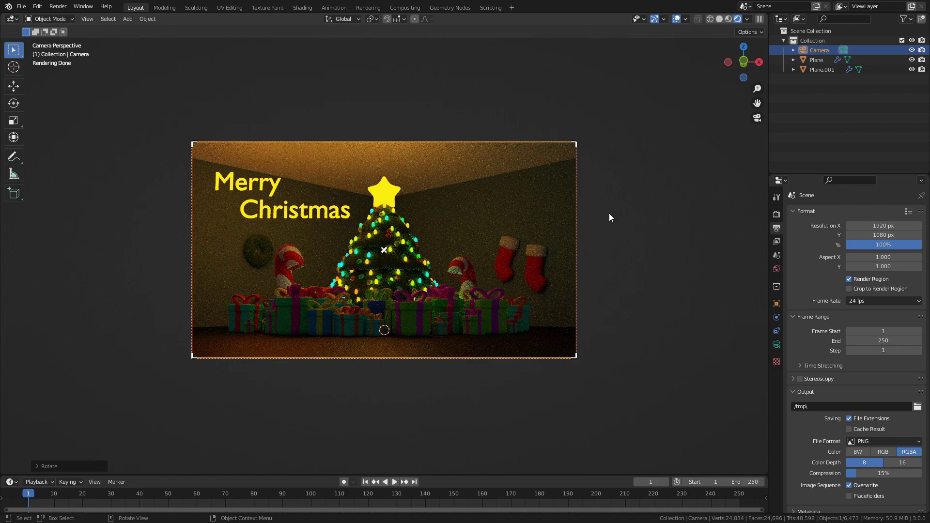
- Return to Material Preview lit by the scene's own lights and world
left_click(731, 18)
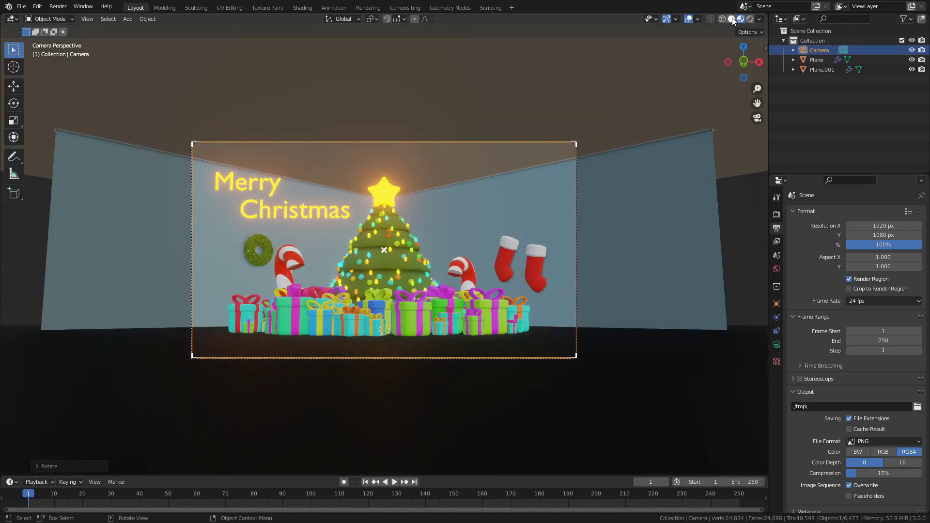
left_click(762, 21)
left_click(704, 67)
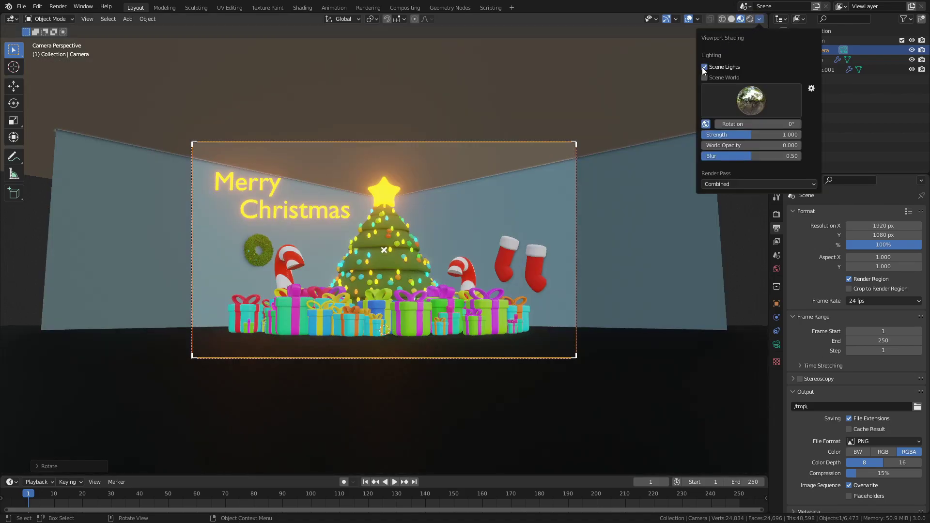
left_click(705, 78)
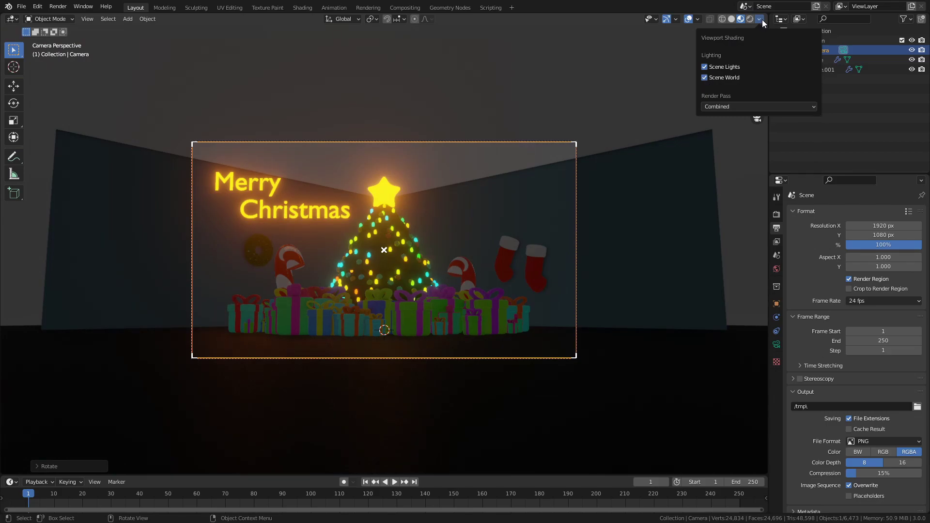
middle_click_drag(455, 291, 413, 300)
- Add a point light and move it along Y and upward beside the tree
key("shift+a")
mouse_move(403, 275)
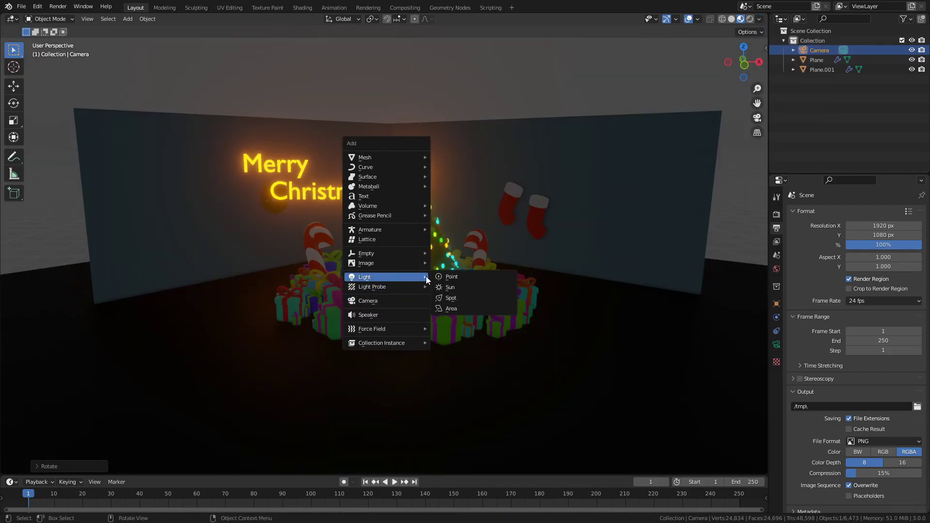
left_click(464, 277)
middle_click_drag(379, 285, 467, 174)
key("g")
key("y")
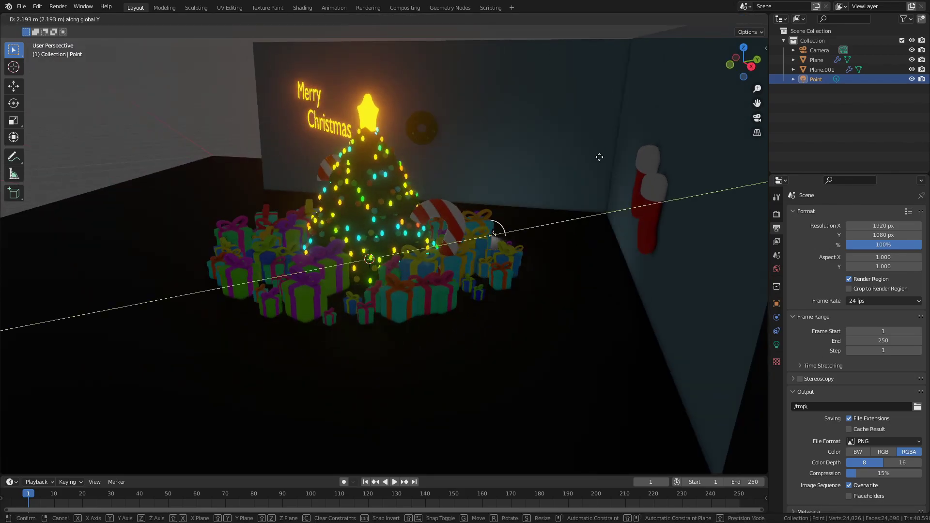
left_click(609, 156)
key("g")
key("z")
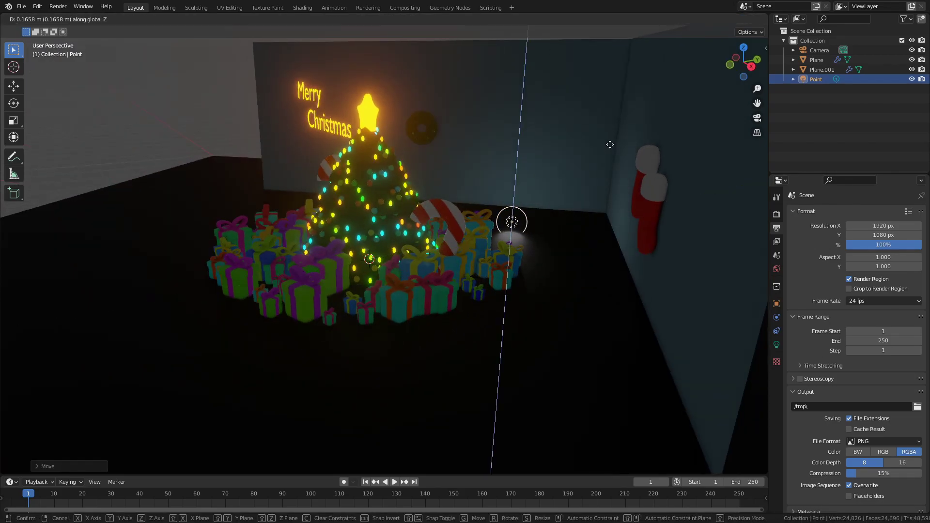
left_click(609, 144)
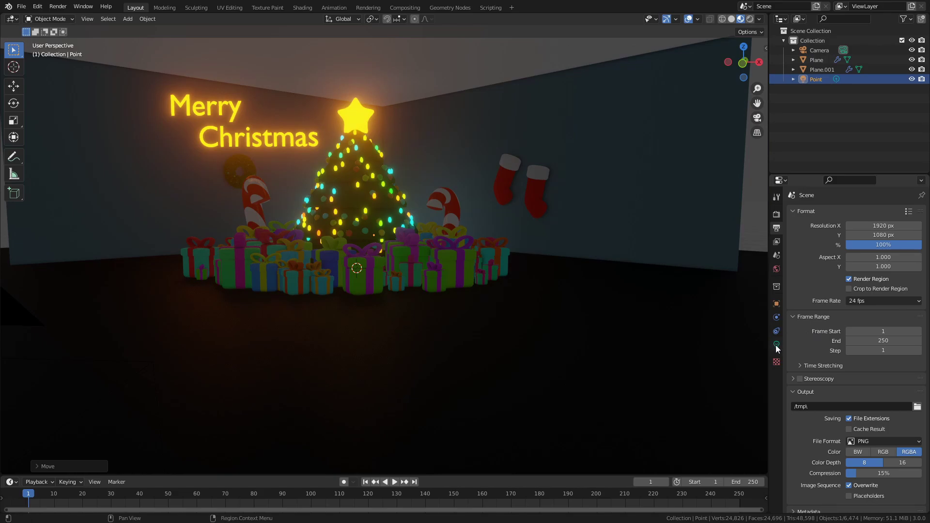
- Set the point light's power to 150 W and its colour to pale green
left_click(776, 345)
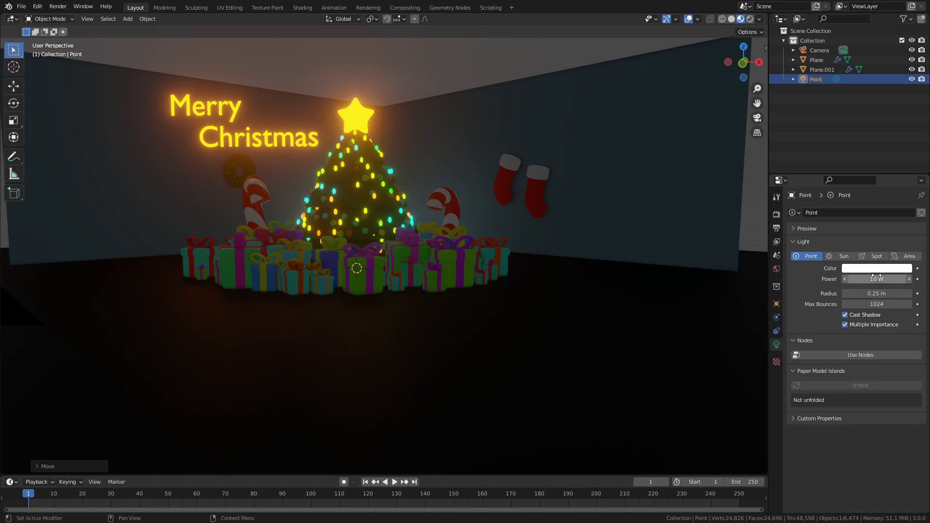
left_click(843, 280)
type("150")
key("Return")
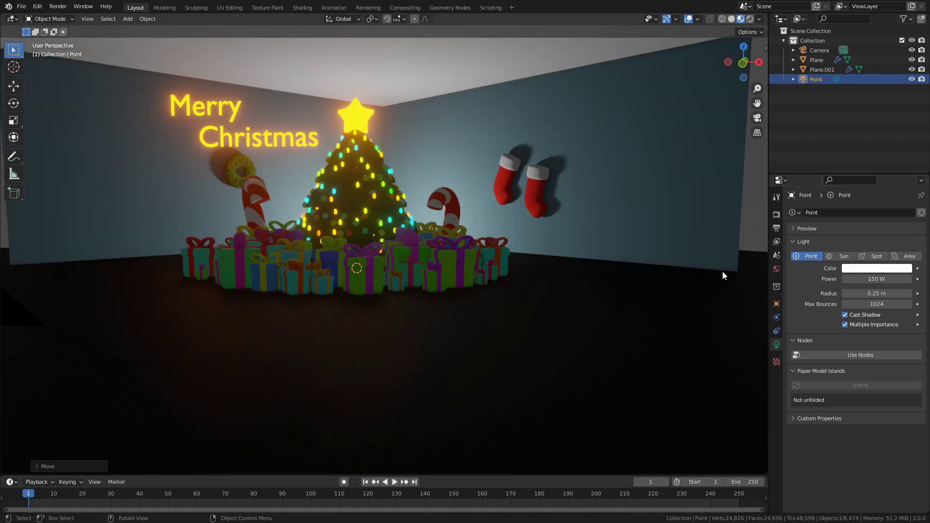
left_click(862, 272)
left_click_drag(862, 174, 849, 176)
middle_click_drag(553, 172, 495, 279)
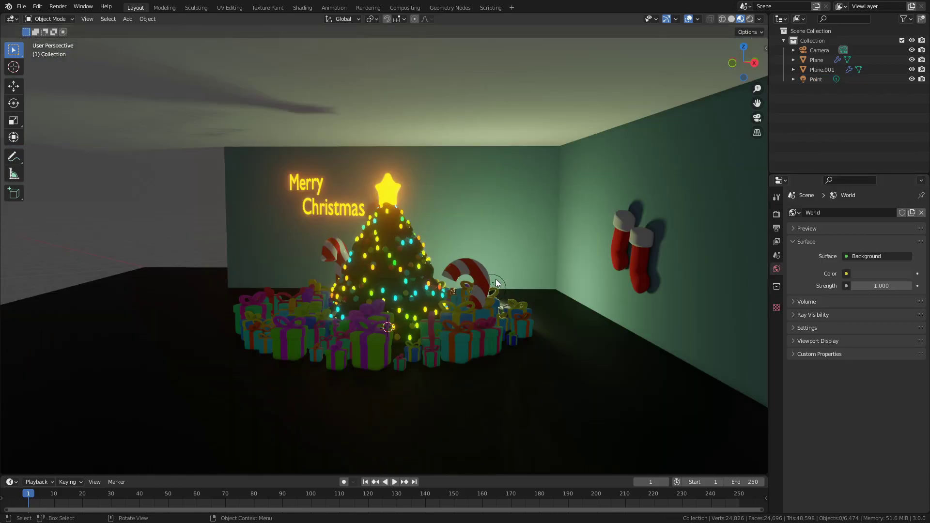
- Duplicate the point light along Y and colour the copy pale blue
left_click(495, 279)
left_click(496, 277)
key("shift+d")
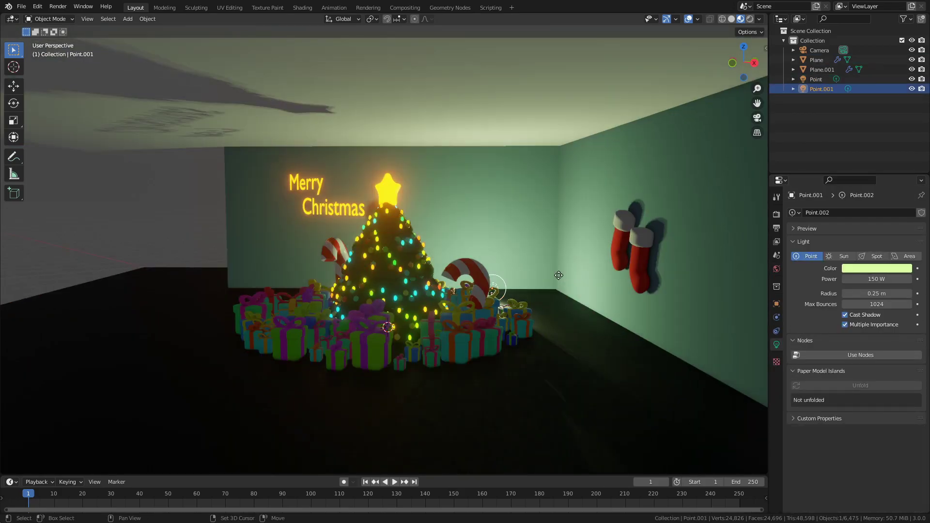
key("y")
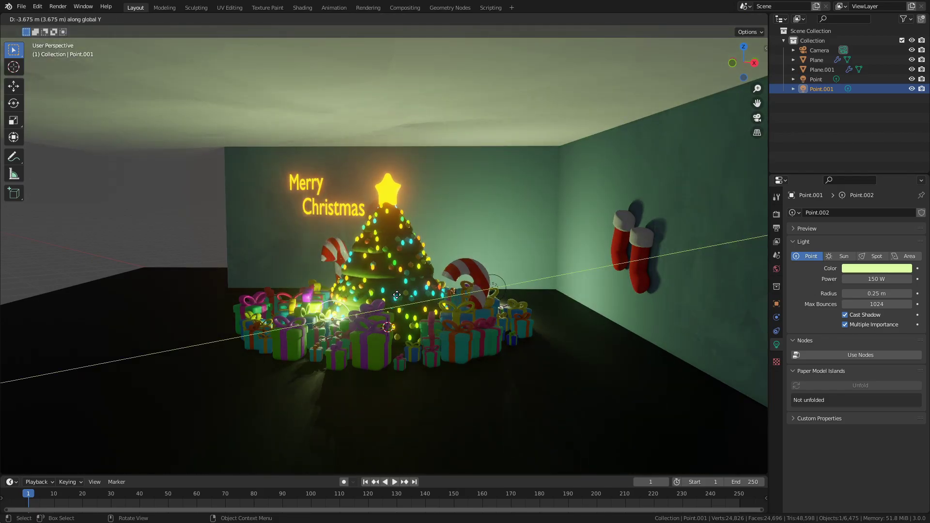
left_click(397, 298)
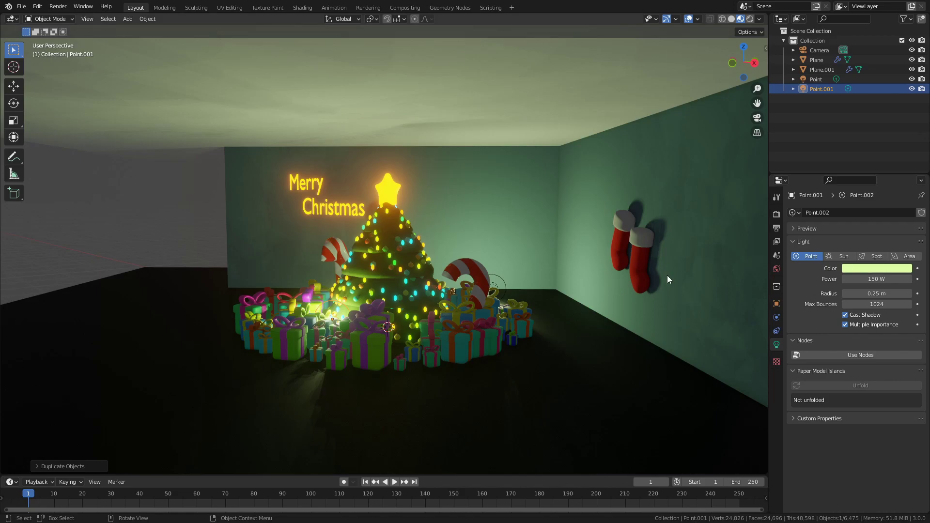
left_click(874, 268)
left_click_drag(857, 174, 864, 166)
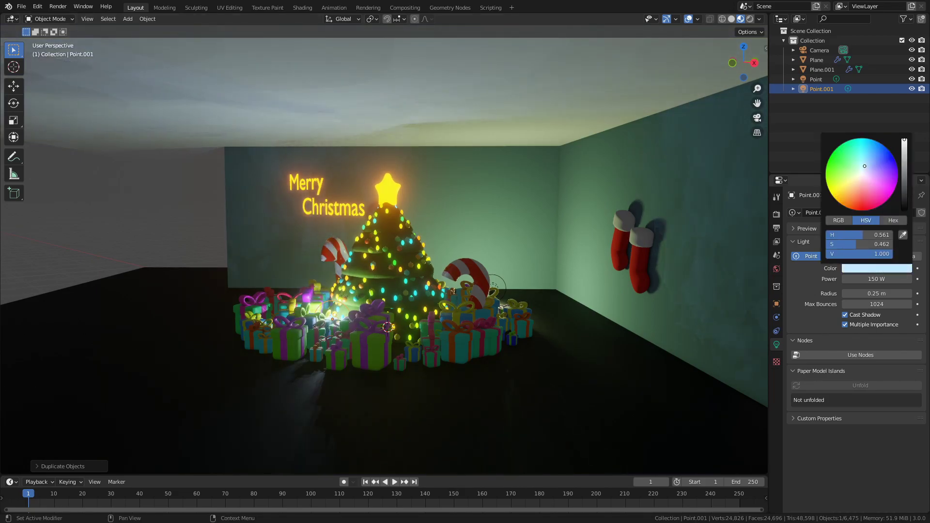
- Duplicate the light again front-left of the tree and dim it to 30 W
middle_click_drag(449, 214, 326, 251)
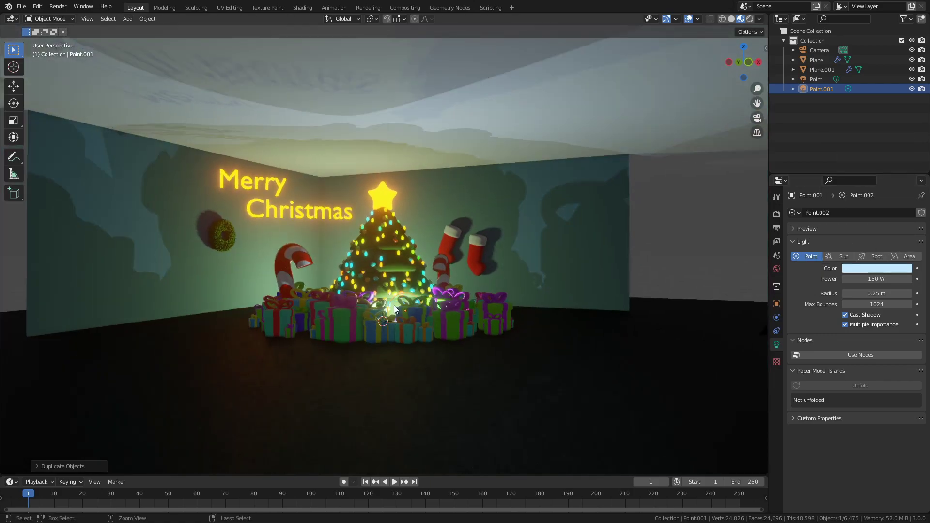
middle_click_drag(393, 305, 400, 300)
key("shift+d")
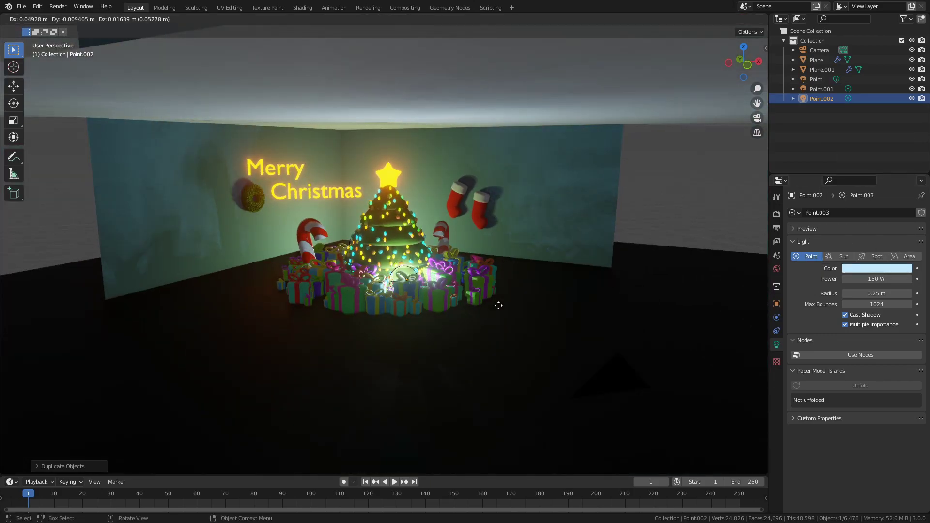
key("shift+z")
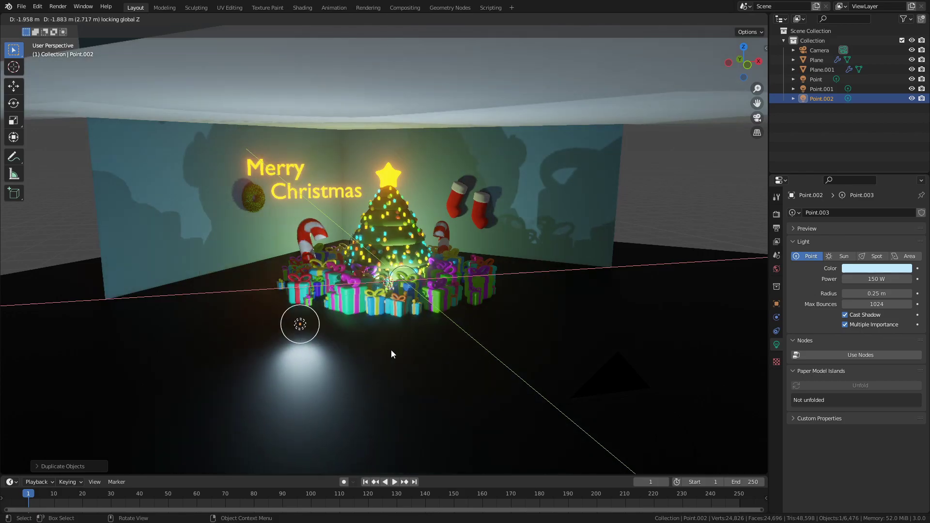
left_click(388, 348)
key("KP_0")
middle_click_drag(388, 348, 388, 348)
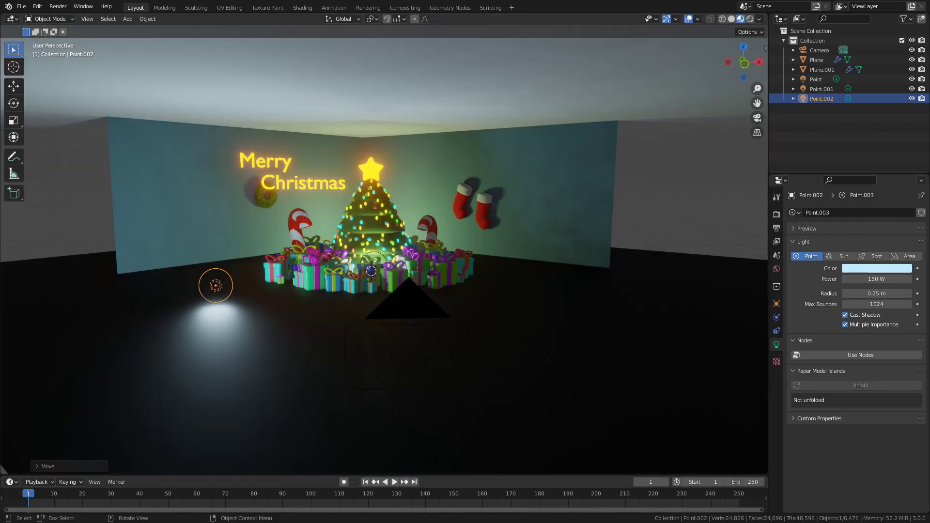
left_click(869, 278)
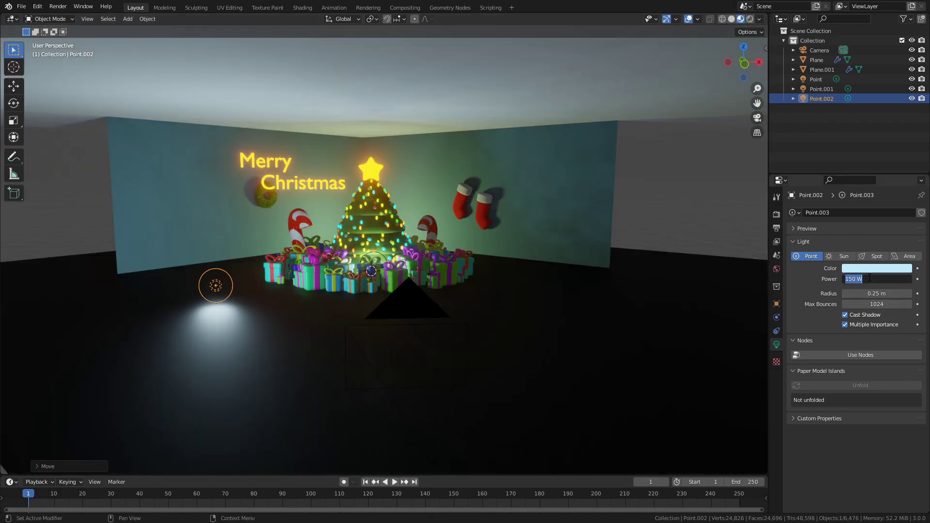
type("30")
key("Return")
- Copy the 30 W light along X to the tree's right, save, and preview the render
key("KP_0")
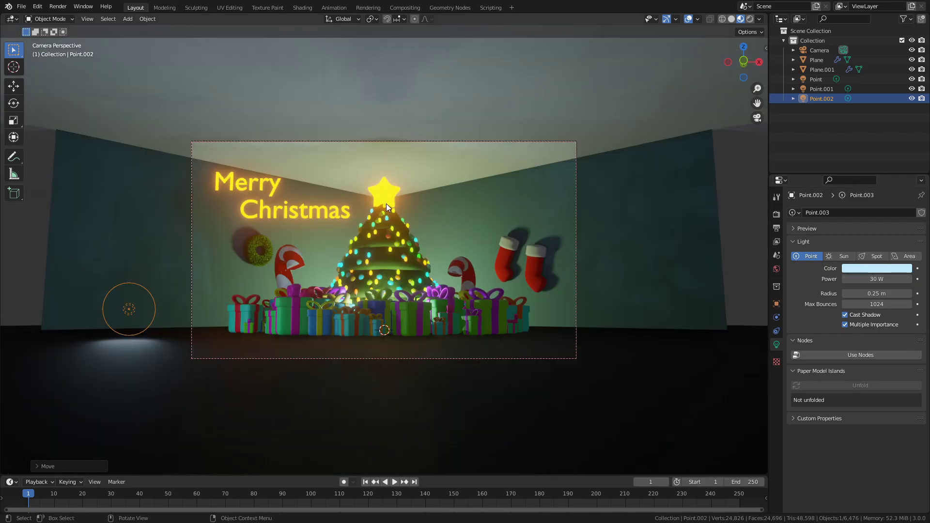
key("shift+d")
key("x")
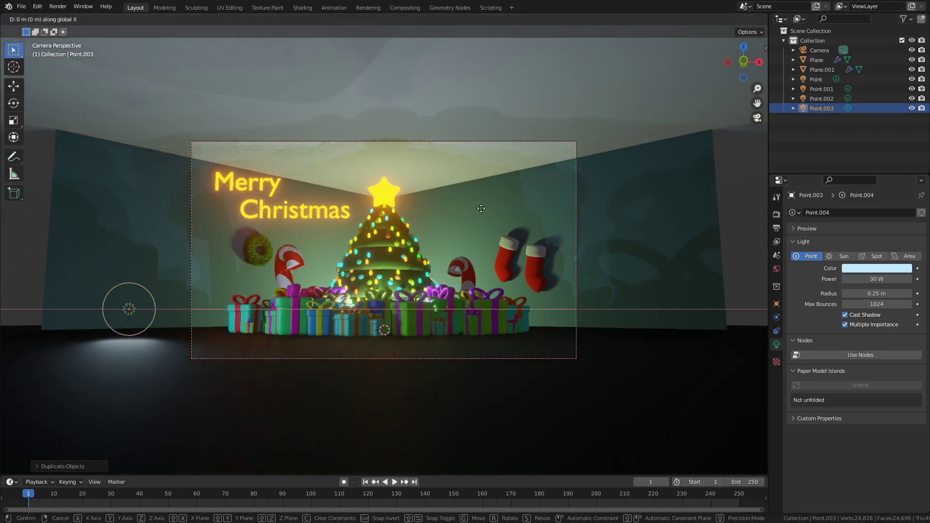
left_click(127, 241)
key("ctrl+s")
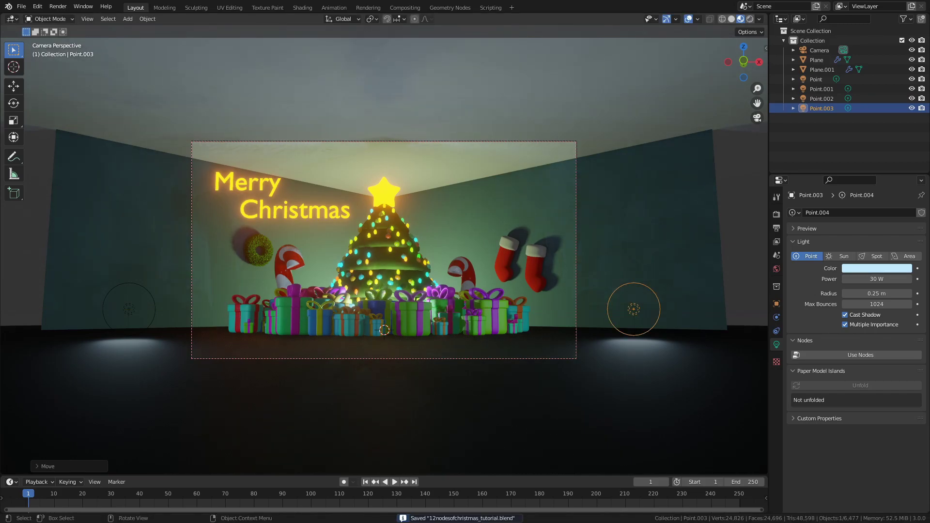
left_click(750, 19)
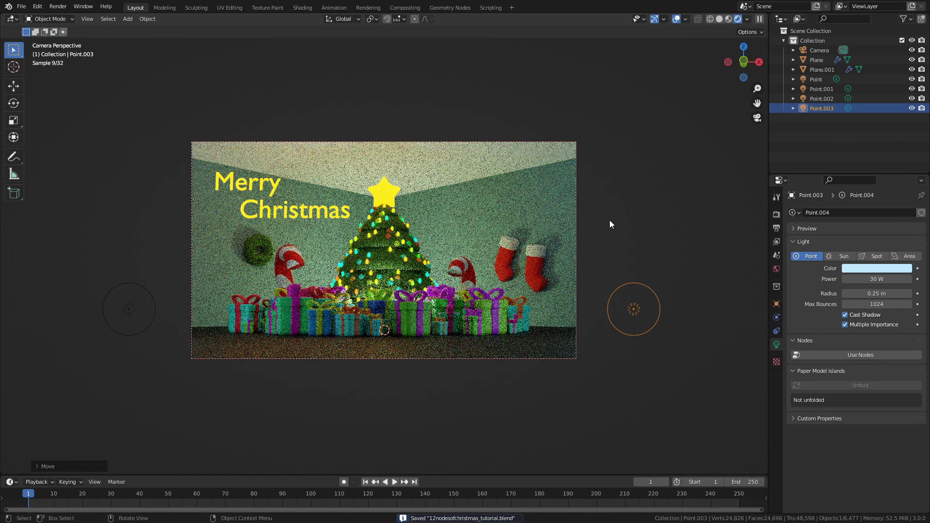
- In the Shading workspace, set the Plane's Star material Emission Strength to 5
left_click(302, 7)
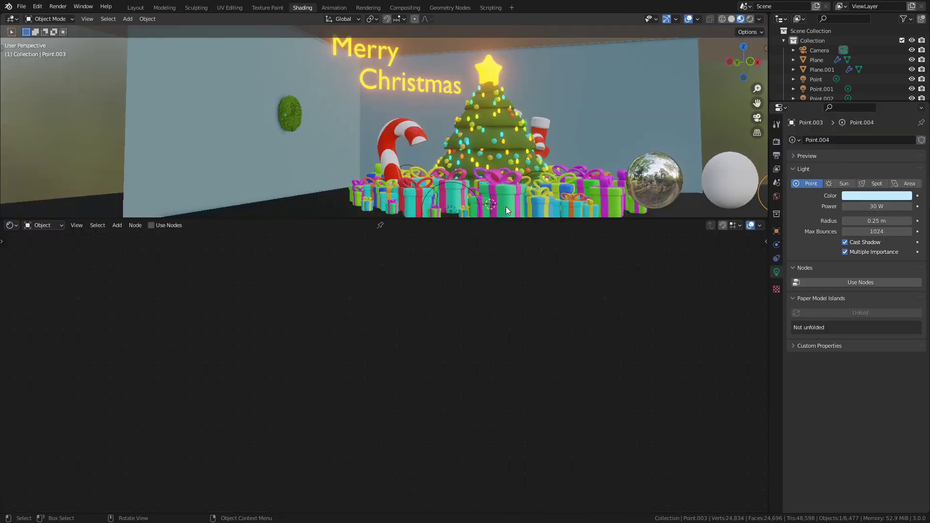
left_click(759, 18)
left_click(706, 77)
left_click(734, 133)
left_click(776, 312)
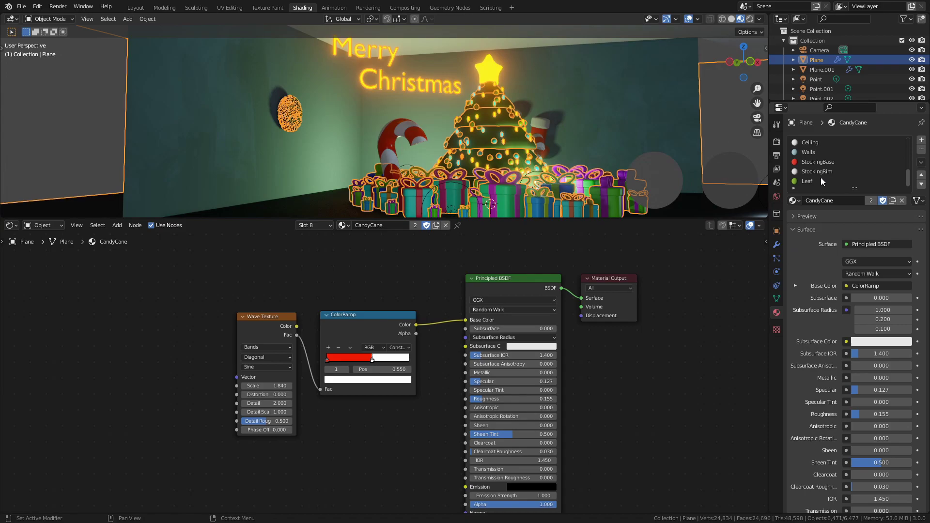
scroll(820, 178, "up", 5)
left_click(817, 161)
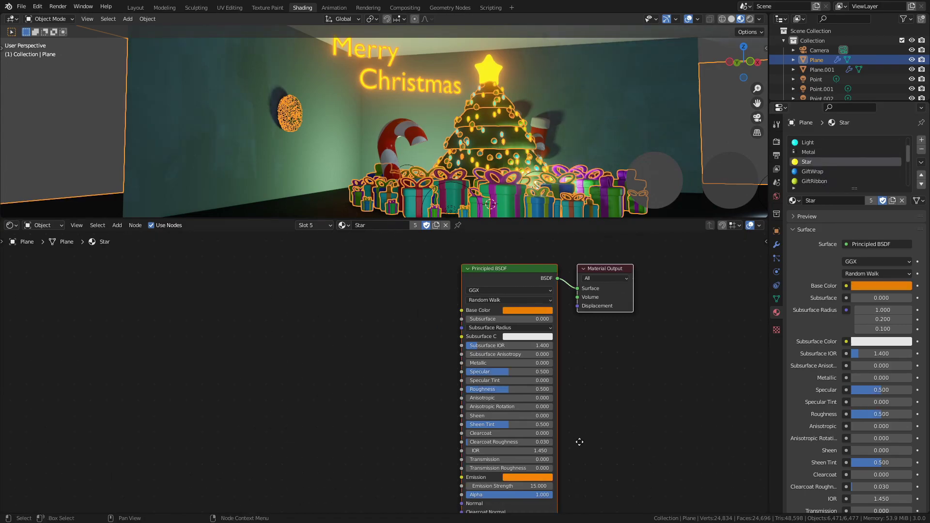
middle_click_drag(579, 441, 536, 318)
double_click(484, 362)
type("5")
key("Return")
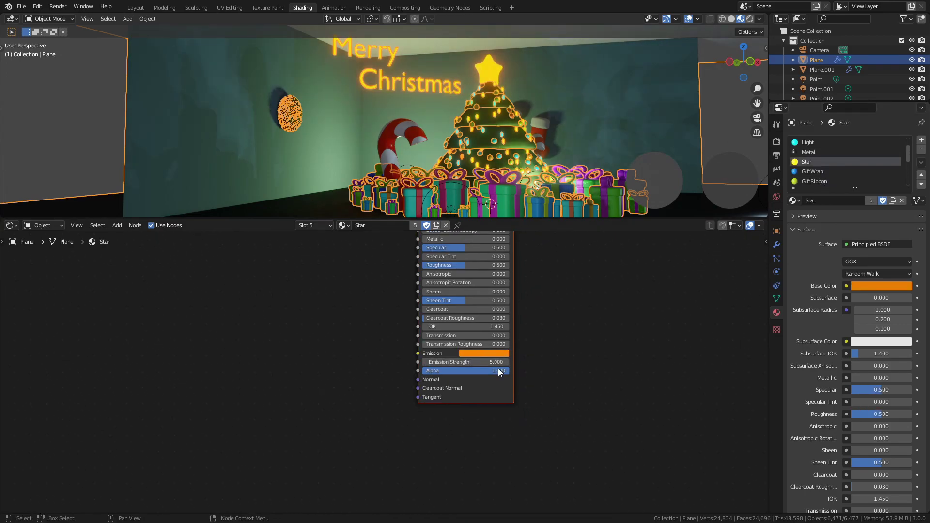
- Set the Light material's Emission Strength to 2.5
scroll(512, 122, "up", 1)
middle_click_drag(577, 332, 509, 402, "ctrl")
scroll(836, 167, "up", 2)
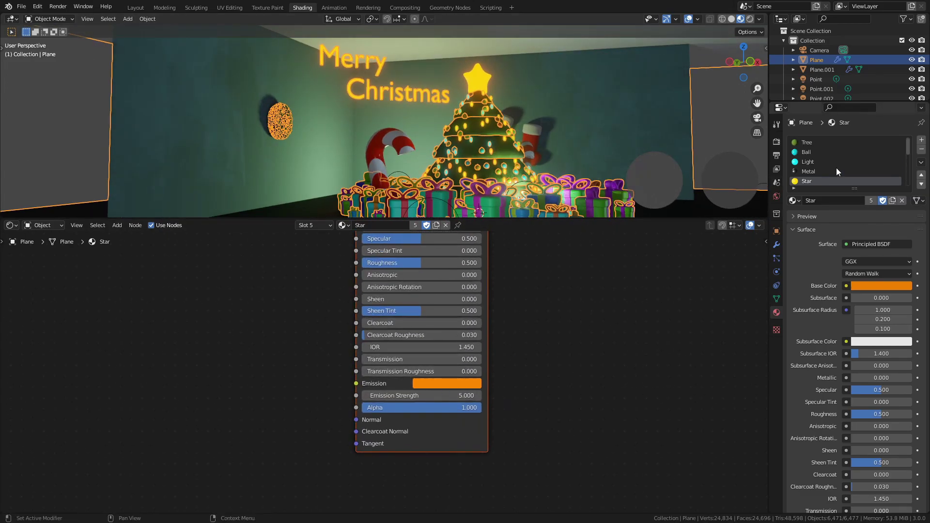
left_click(813, 163)
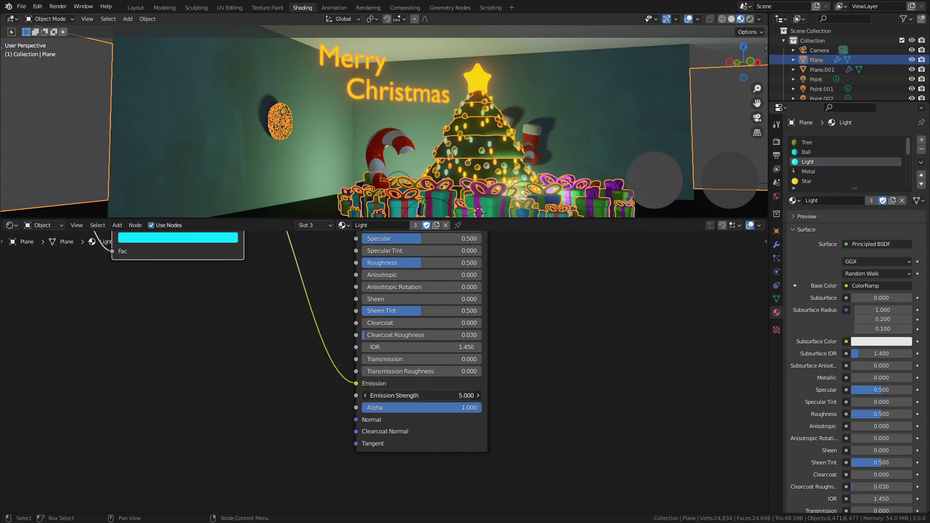
left_click(421, 395)
type("2.5")
key("Return")
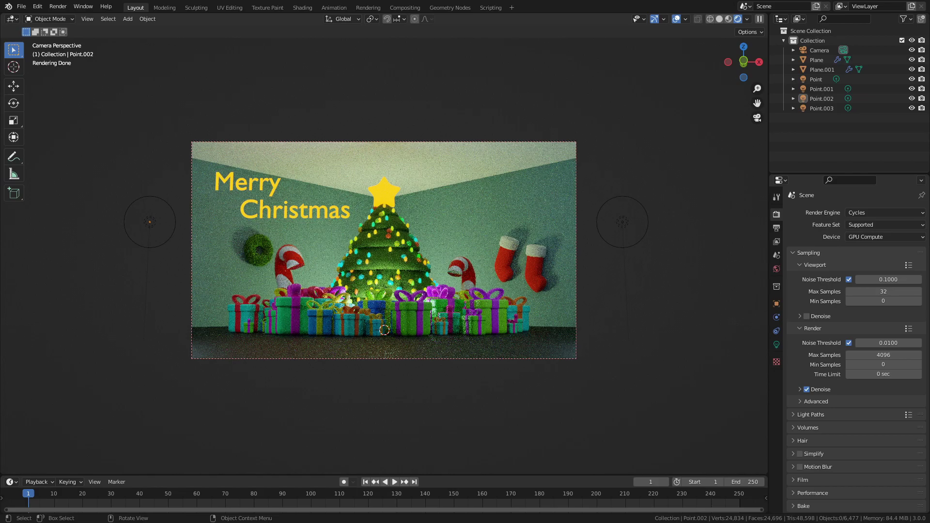
- Cap the final render samples at 200 and save the file
left_click(888, 354)
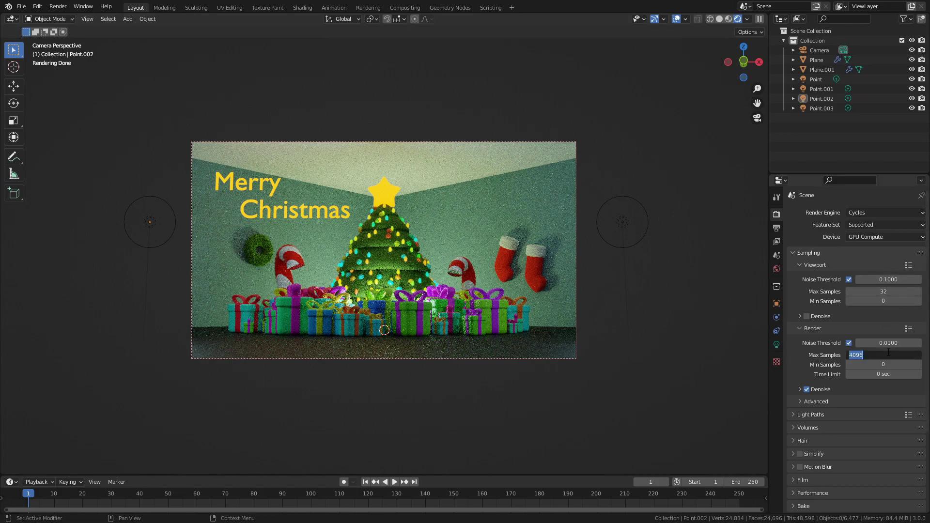
type("200")
key("Return")
key("ctrl+s")
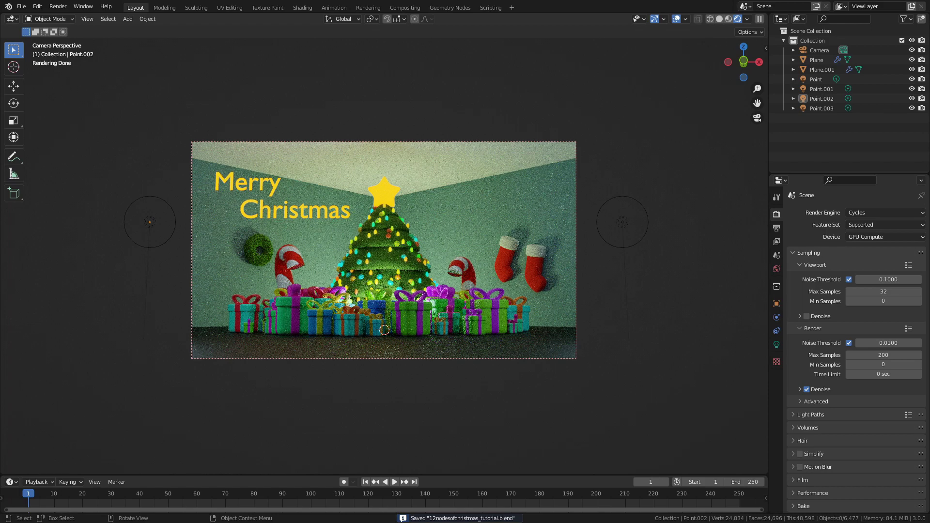
- Render the final image with F12, close it, and switch to Compositing
key("F12")
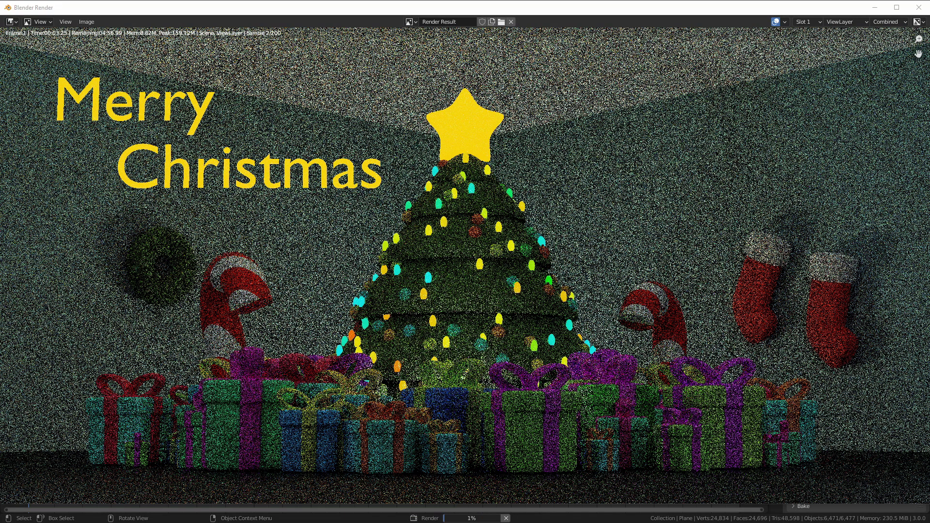
key("Escape")
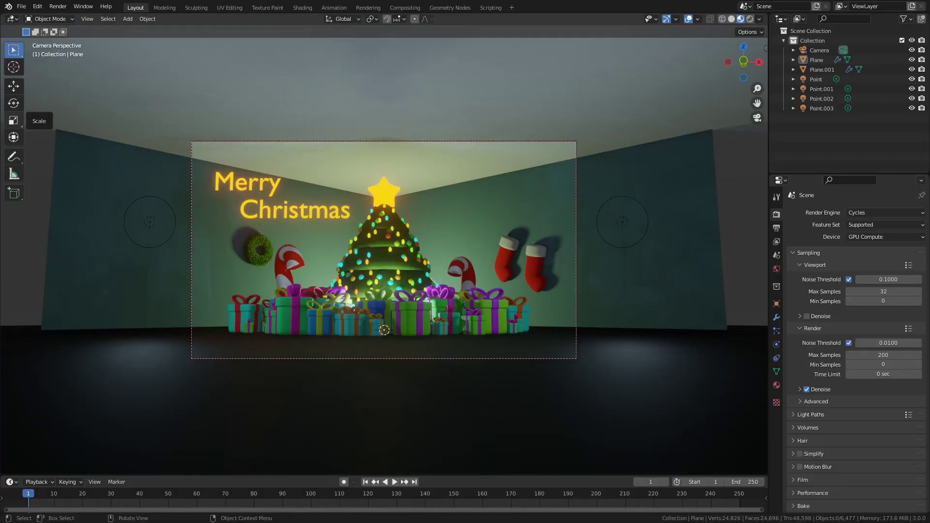
left_click(405, 8)
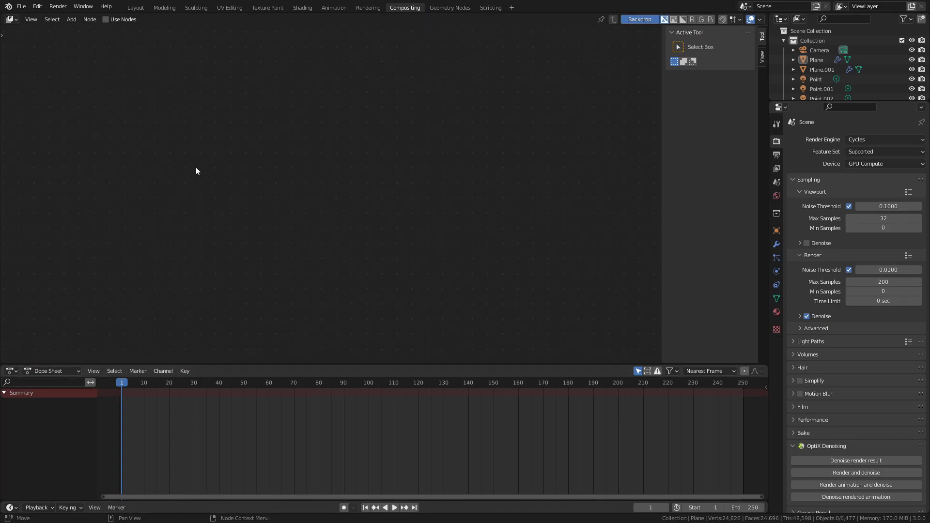
- Enable Use Nodes, spread the nodes apart, and link the render image to a new Viewer node
left_click(109, 19)
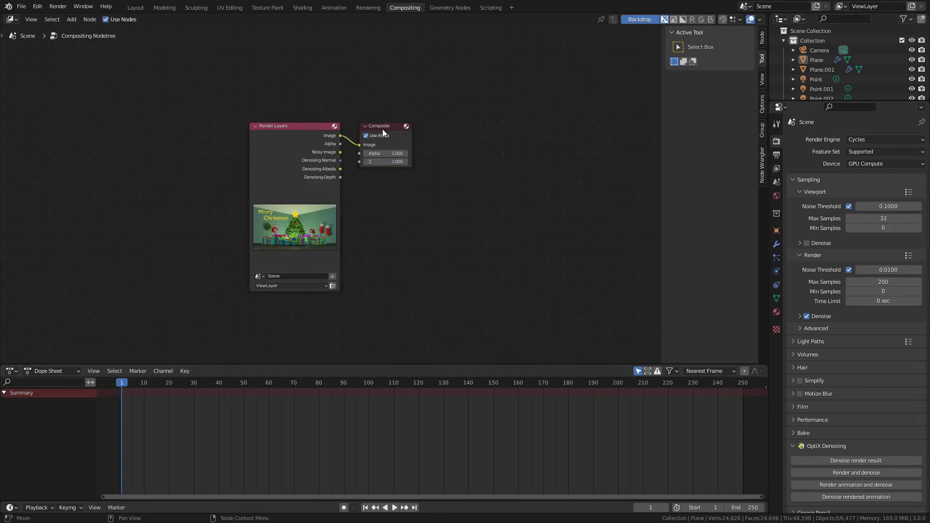
left_click_drag(374, 127, 423, 122)
left_click_drag(319, 146, 221, 146)
left_click_drag(528, 117, 612, 115)
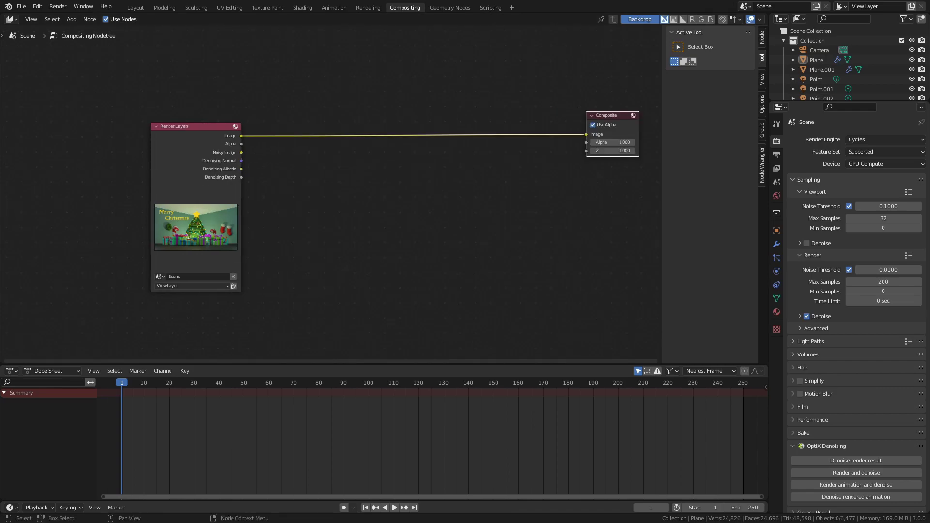
left_click(422, 190)
key("shift+a")
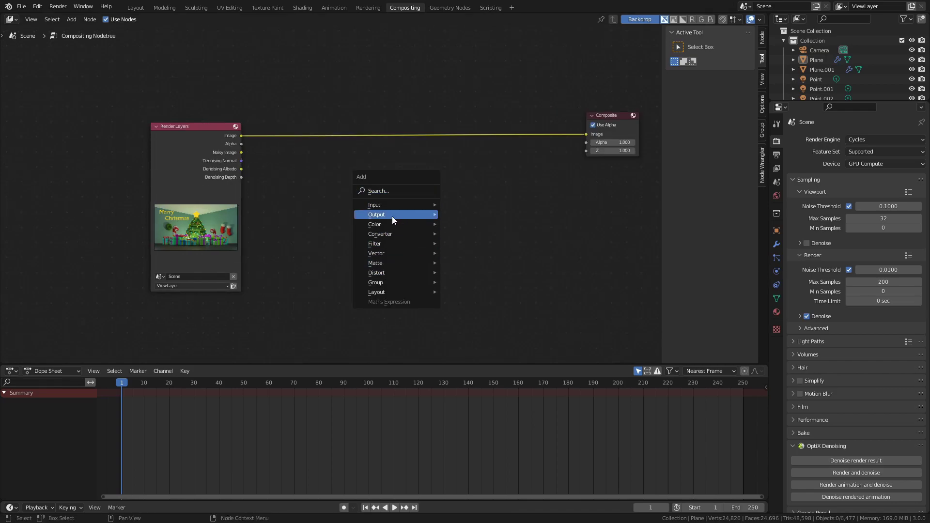
left_click(481, 251)
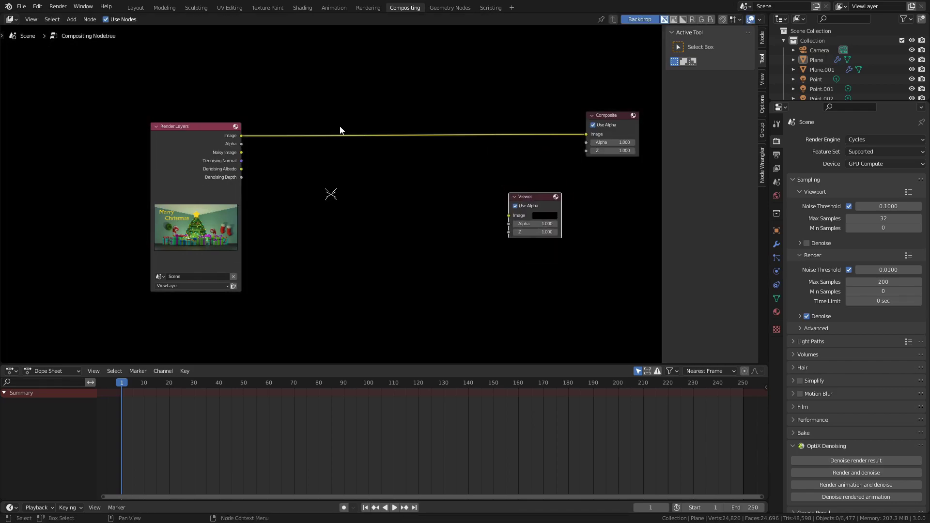
left_click_drag(242, 138, 581, 191)
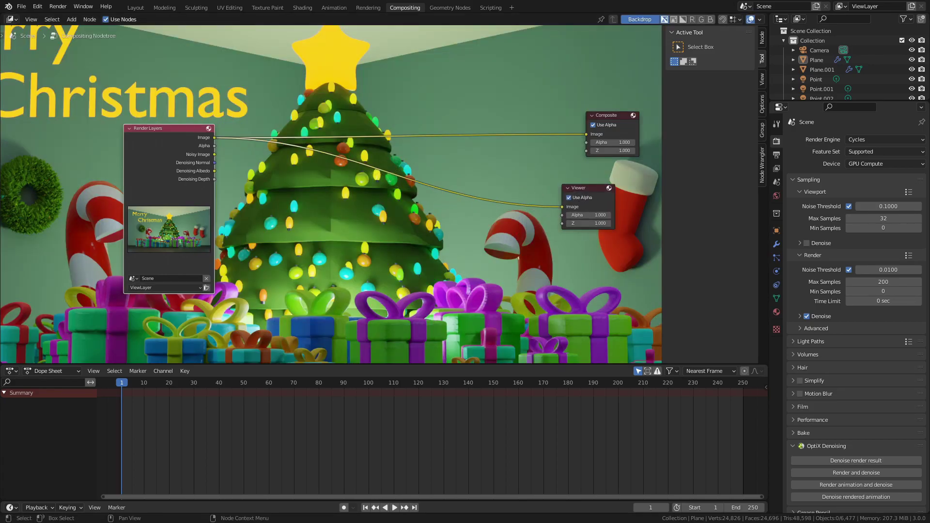
- Insert a Fog Glow Glare node feeding the Viewer and Composite, then save
key("shift+a")
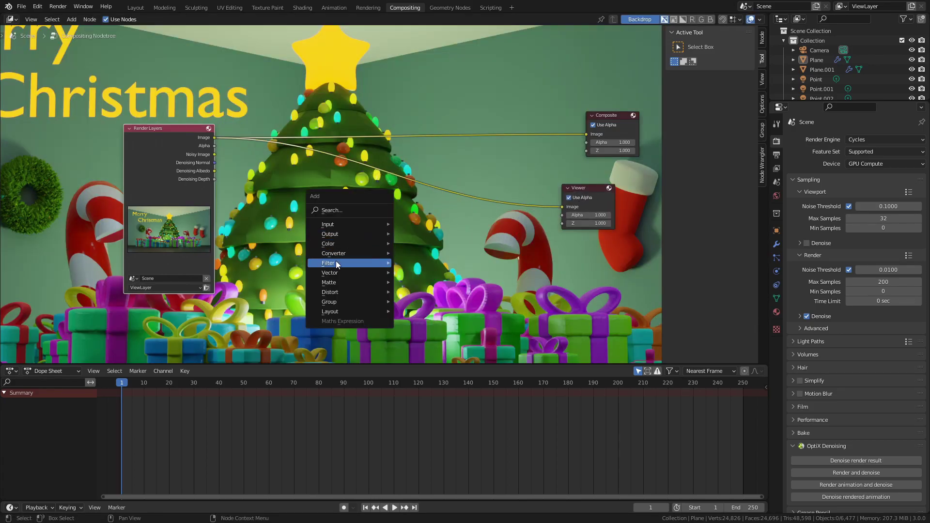
mouse_move(346, 262)
left_click(429, 359)
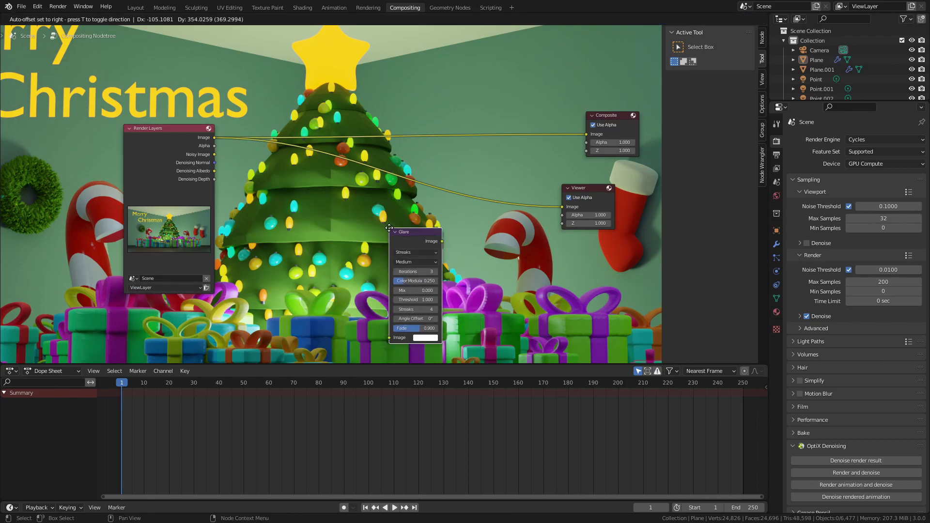
left_click(399, 156)
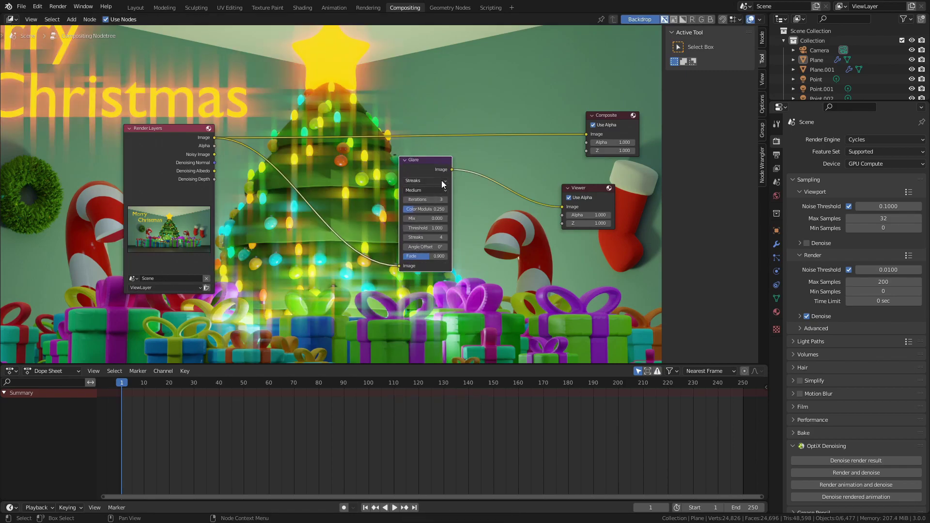
left_click(440, 181)
left_click(424, 207)
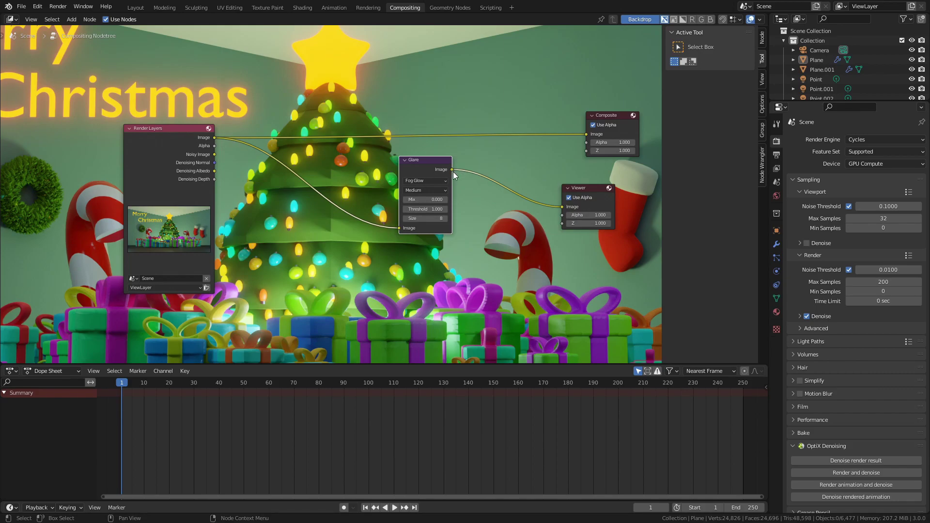
left_click_drag(452, 170, 586, 134)
key("g")
left_click(375, 159)
key("ctrl+s")
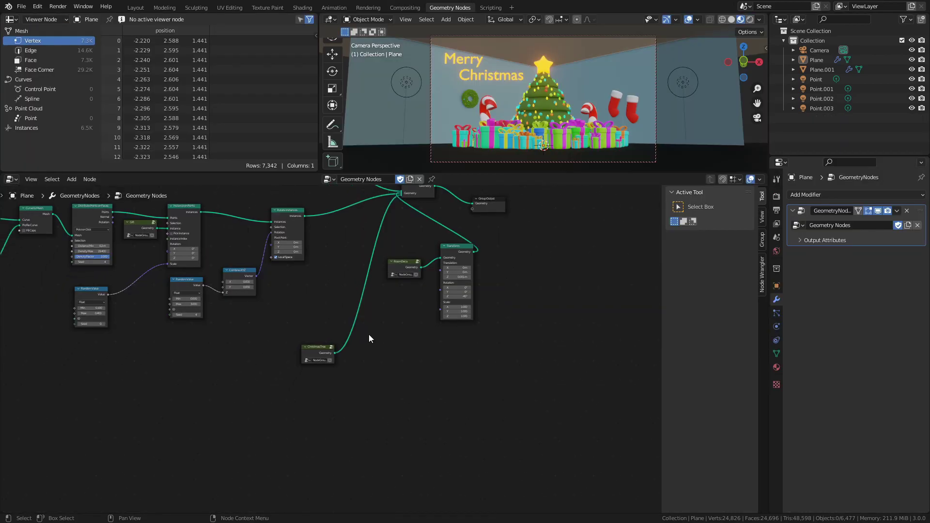
- Inside ChristmasTree > TreeBase > TreeLayer, raise the subdivision level from 2 to 4
scroll(369, 338, "up", 2)
left_click(335, 341)
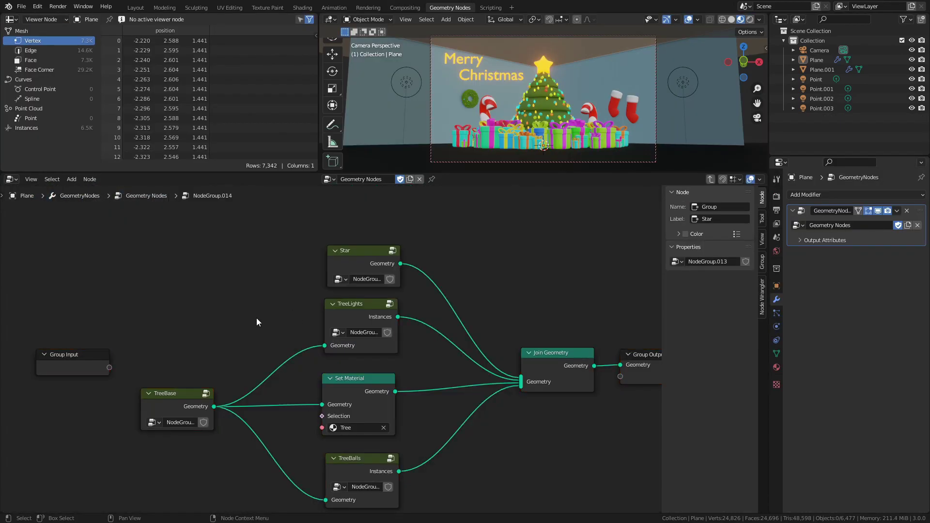
middle_click_drag(257, 322, 311, 313)
left_click(283, 334)
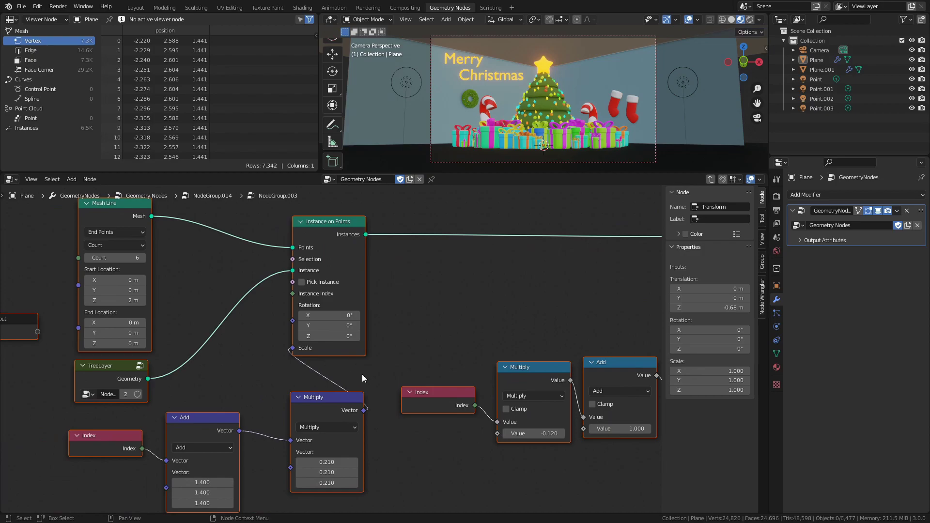
left_click(140, 366)
left_click(139, 365)
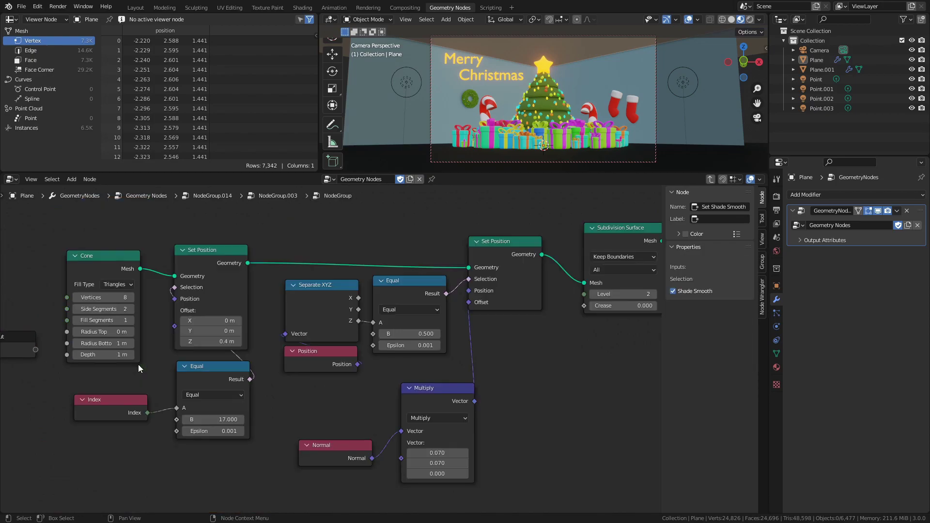
middle_click_drag(464, 329, 414, 326)
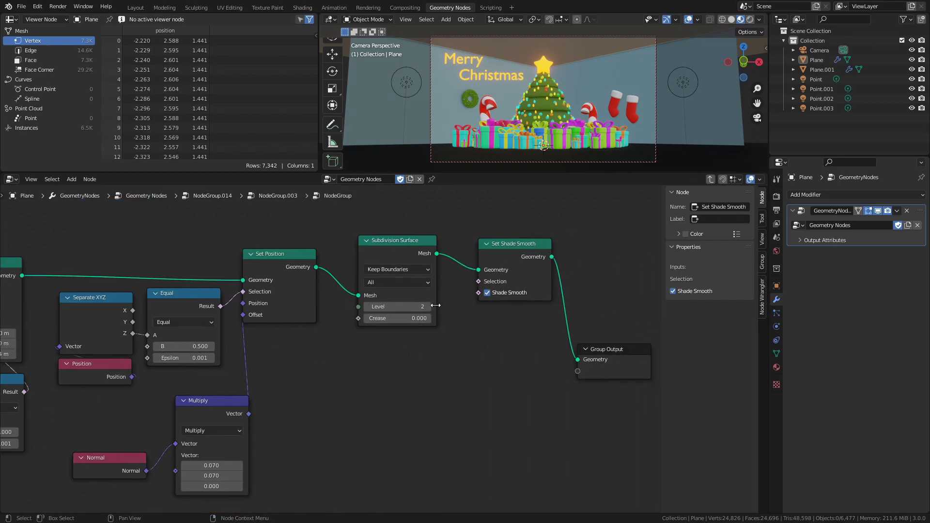
left_click(427, 306)
left_click(429, 307)
middle_click_drag(562, 140, 573, 133)
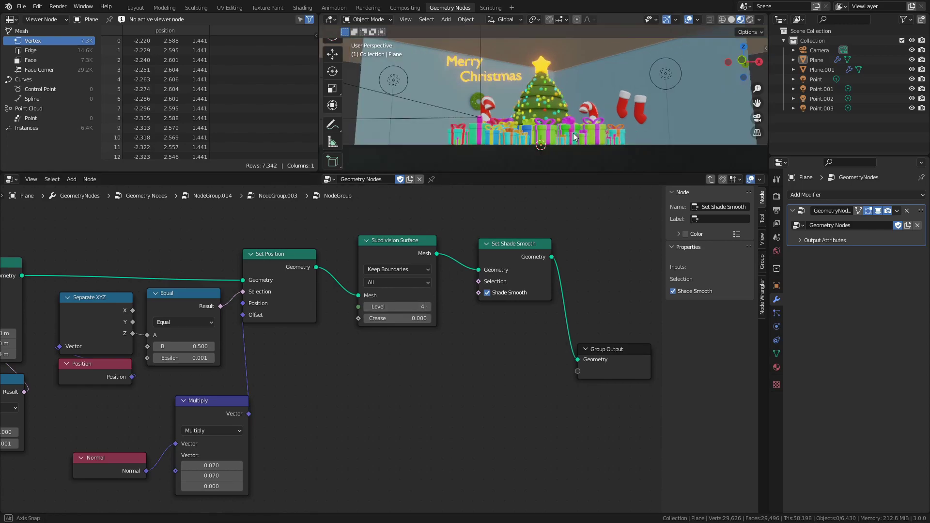
scroll(560, 106, "up", 4)
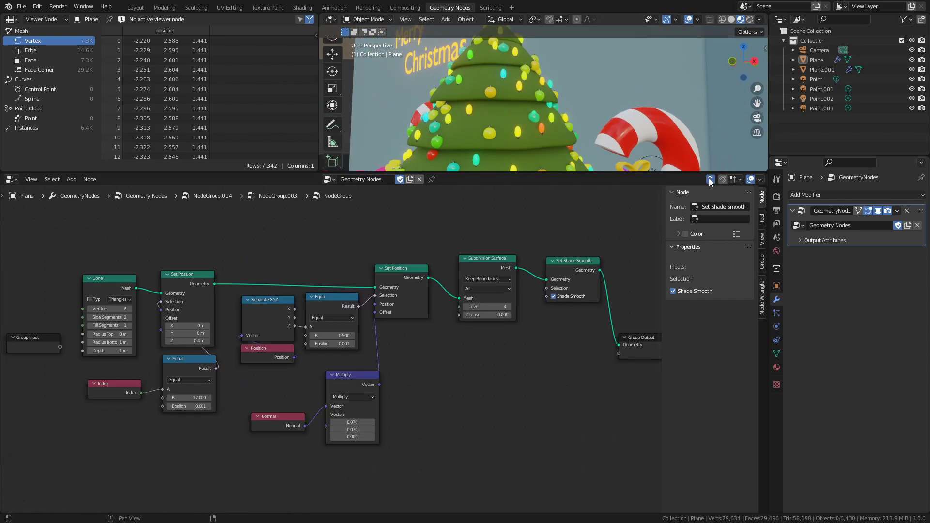
- Back out to the top-level tree and set the Gift group's subdivision level to 3
left_click(711, 179)
left_click(710, 177)
key("Home")
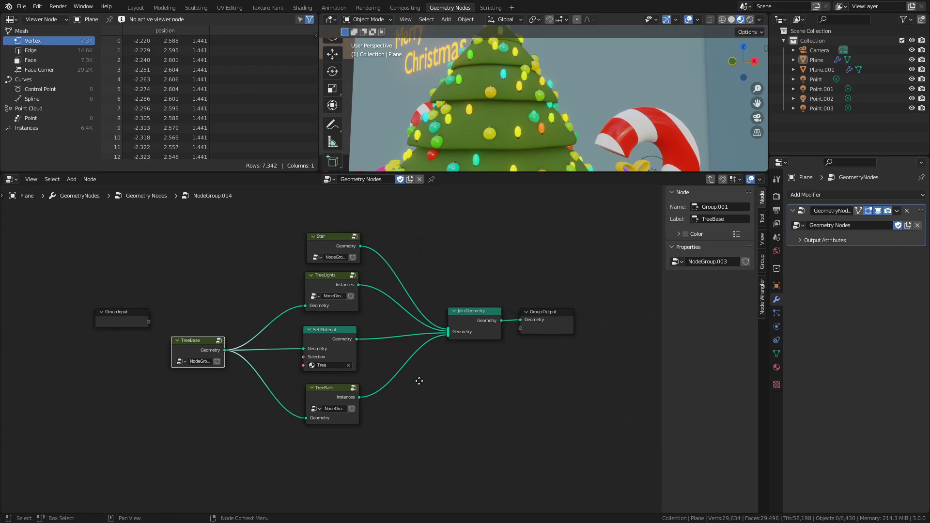
left_click(711, 178)
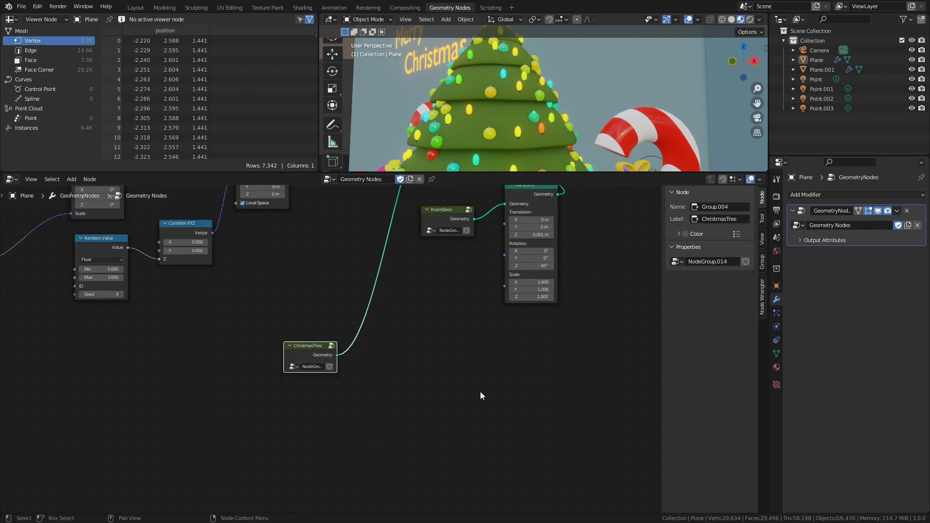
key("Home")
left_click(418, 307)
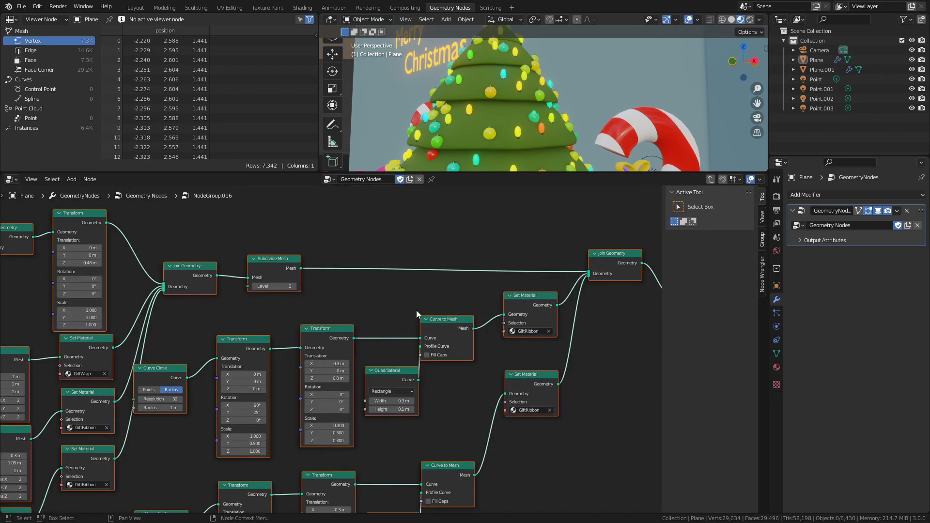
key("Home")
middle_click_drag(501, 314, 478, 317, "ctrl")
scroll(495, 110, "up", 5)
left_click(397, 299)
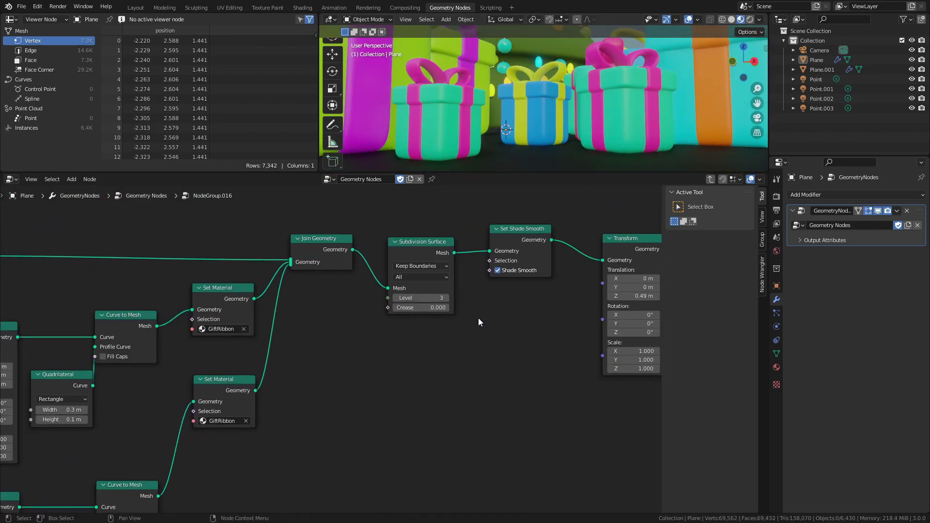
scroll(490, 107, "up", 3)
middle_click_drag(490, 108, 504, 112)
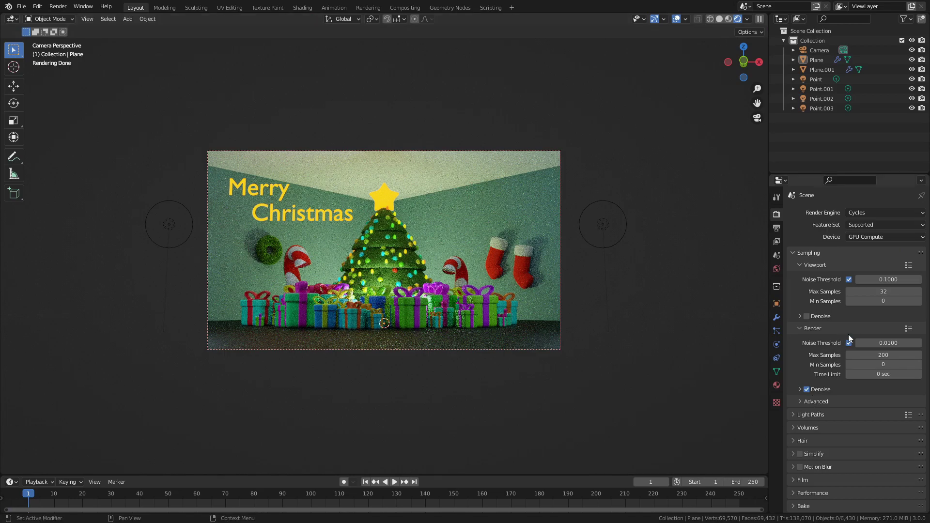
- Change the render Max Samples from 200 to 500
left_click(879, 355)
type("500")
key("Return")
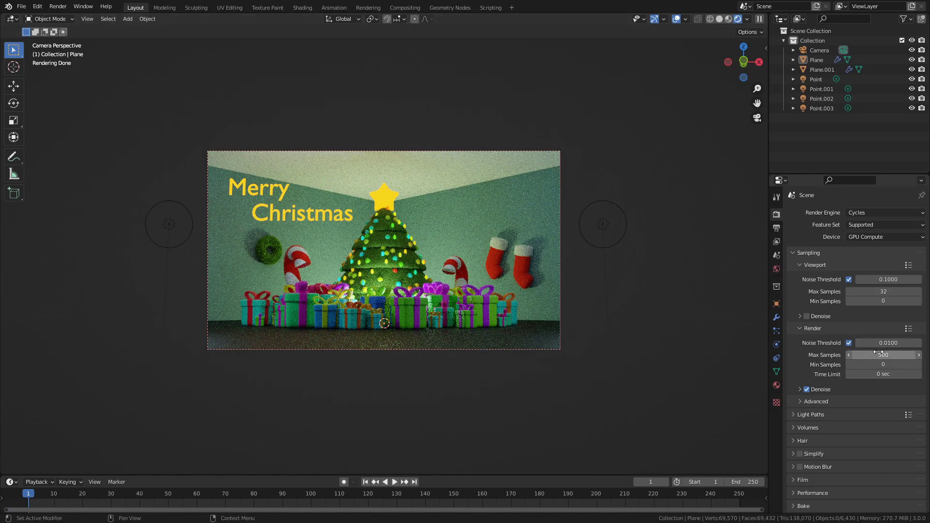